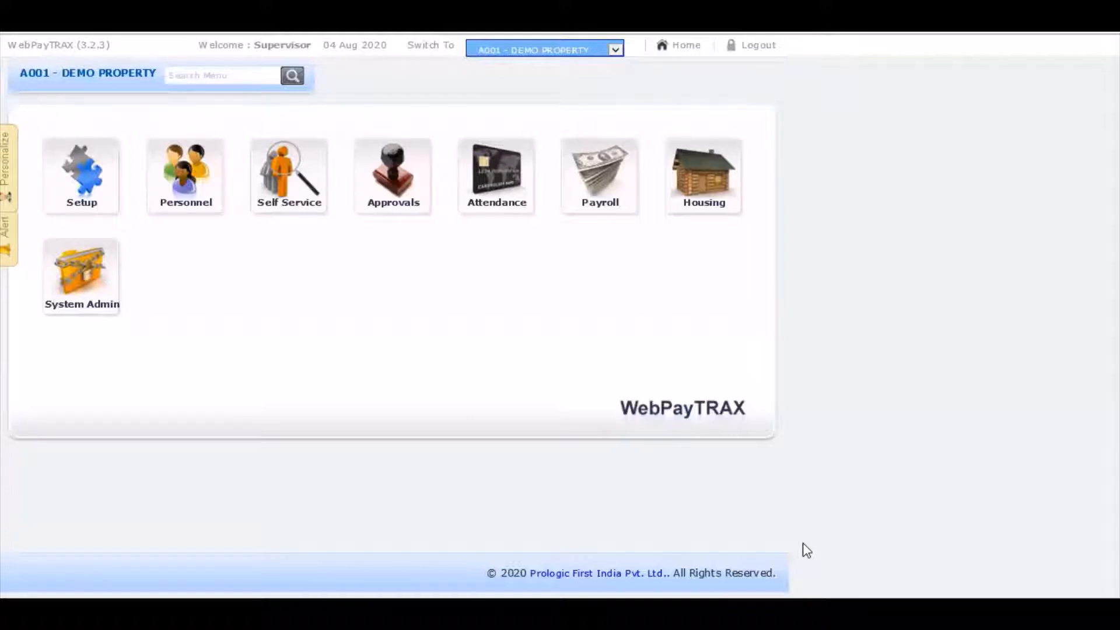
# Open the Attendance Log Entry page of the Payroll module
pyautogui.click(595, 217)
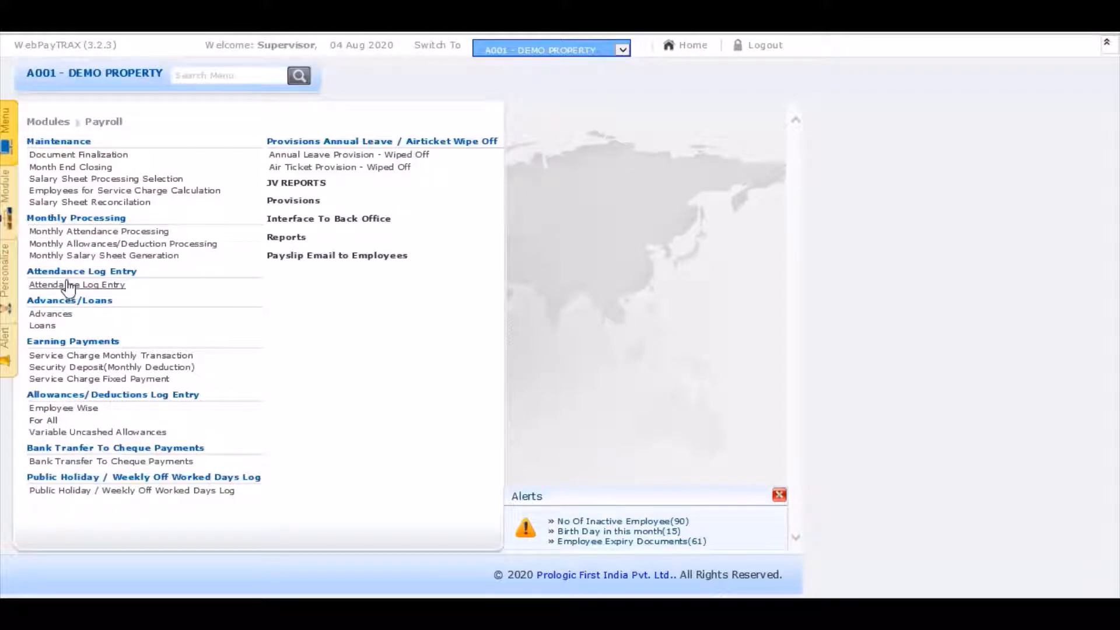
pyautogui.click(69, 285)
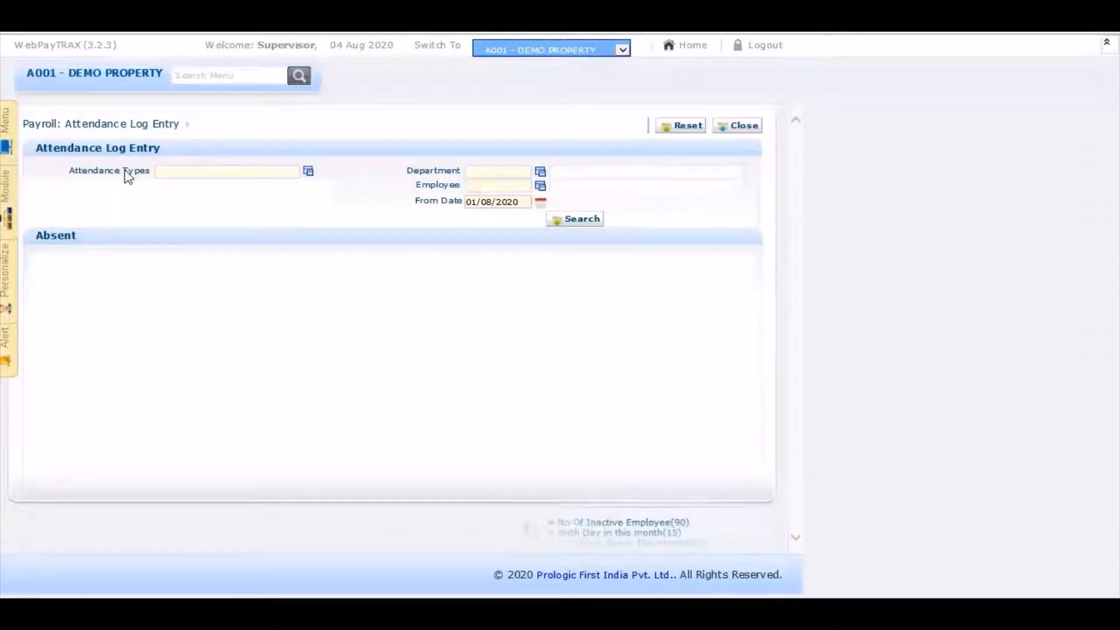
pyautogui.click(192, 174)
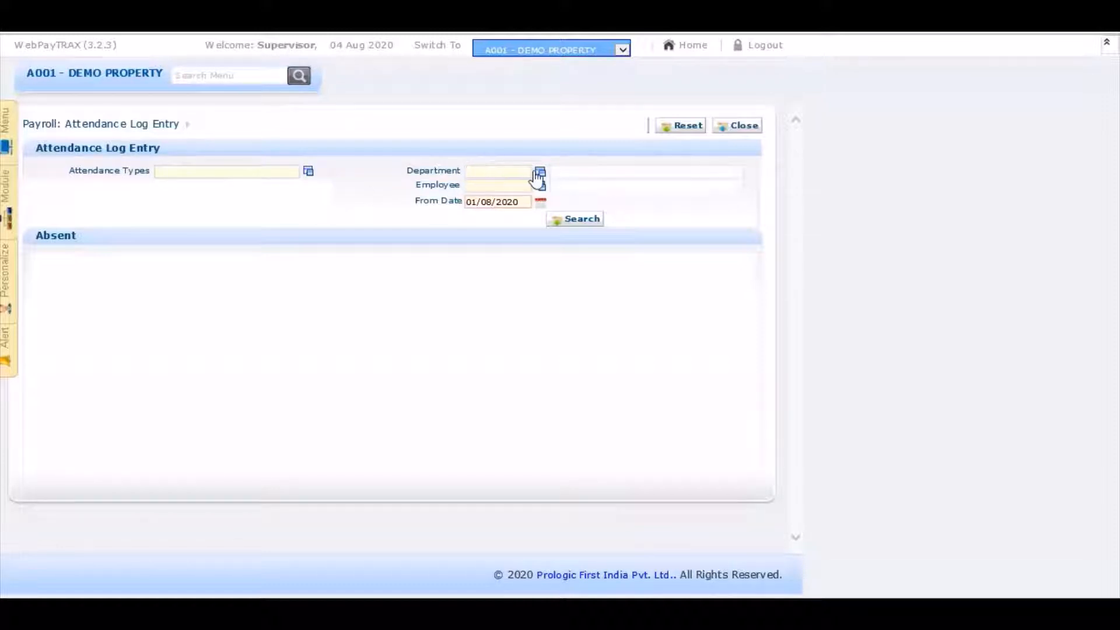
pyautogui.click(478, 182)
pyautogui.click(519, 201)
pyautogui.press('BackSpace')
pyautogui.press('BackSpace')
pyautogui.press('BackSpace')
pyautogui.press('BackSpace')
pyautogui.press('BackSpace')
pyautogui.write('7/2020')
# Set the attendance type of the log entry to Absent
pyautogui.click(231, 171)
pyautogui.click(309, 172)
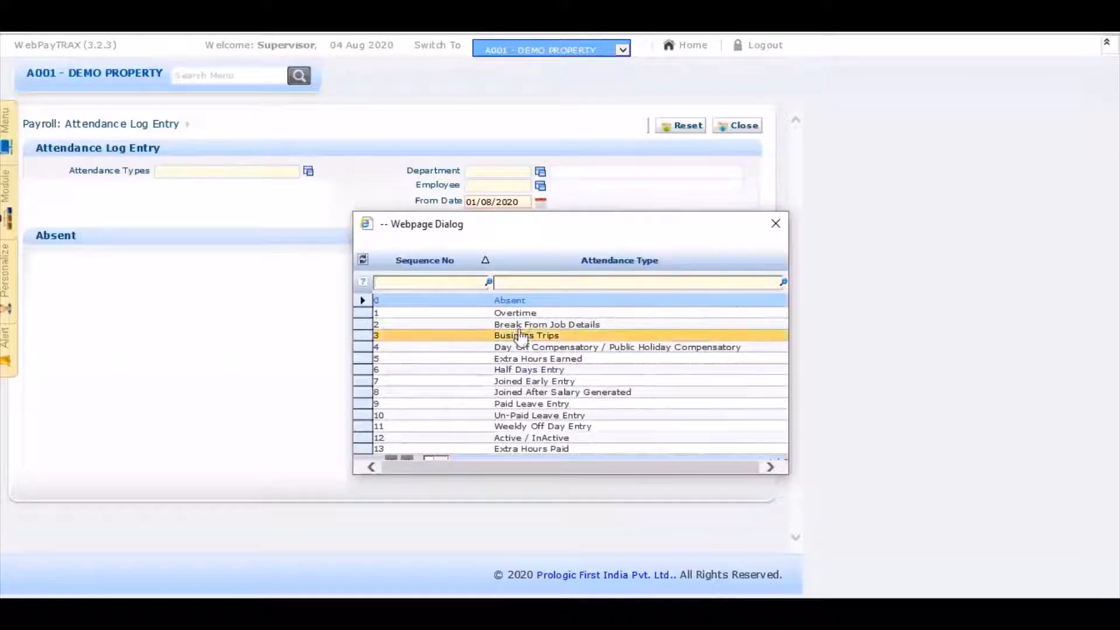
pyautogui.doubleClick(506, 301)
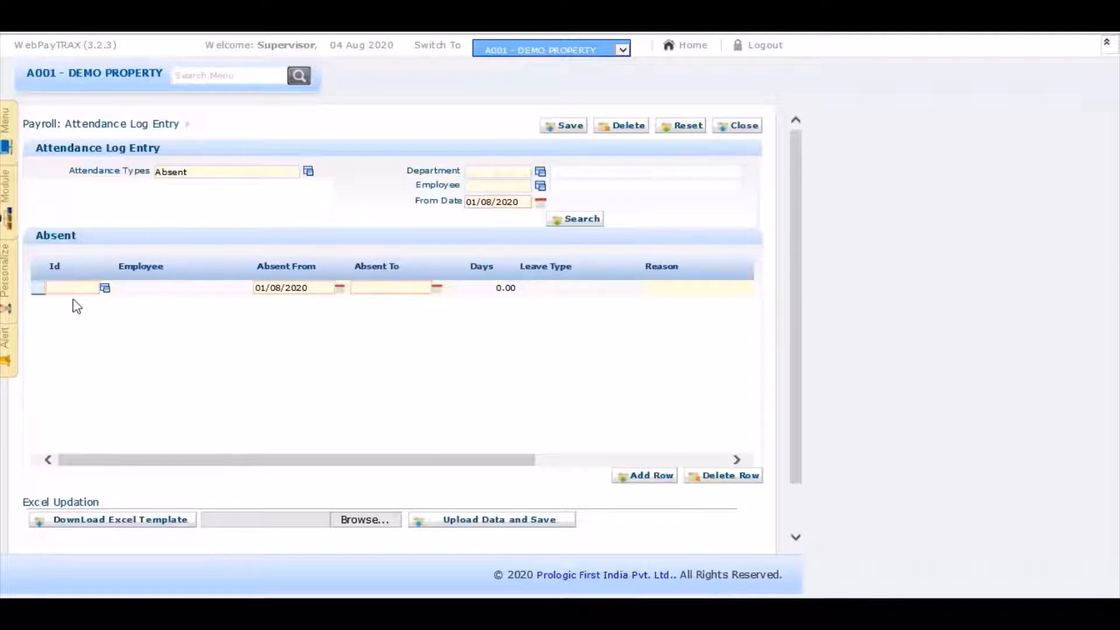
pyautogui.click(86, 284)
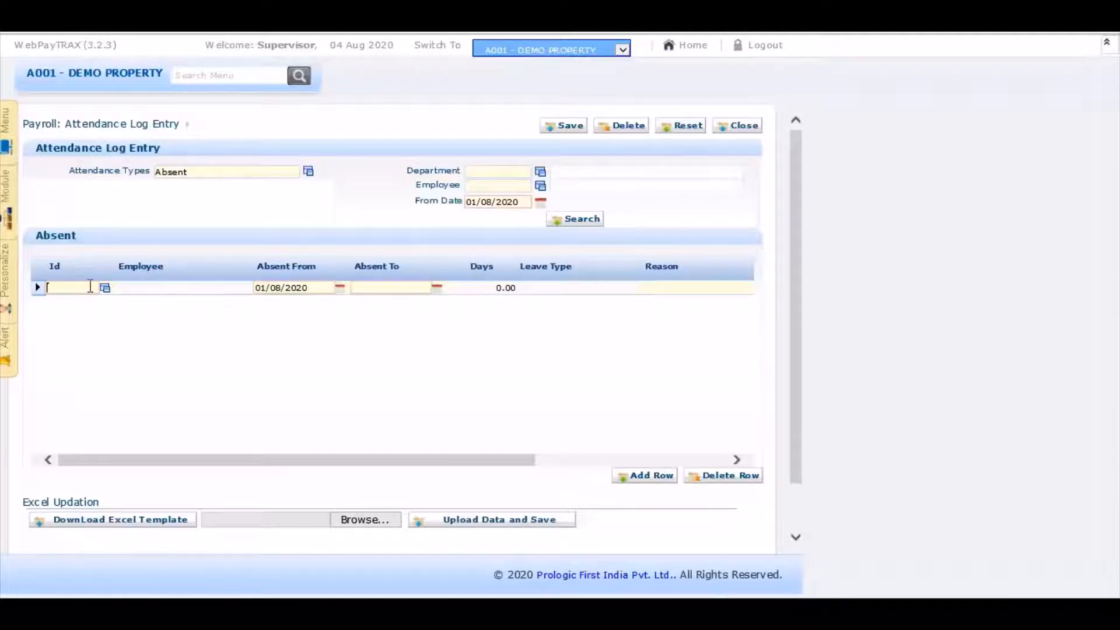
pyautogui.write('ahm')
pyautogui.press('Tab')
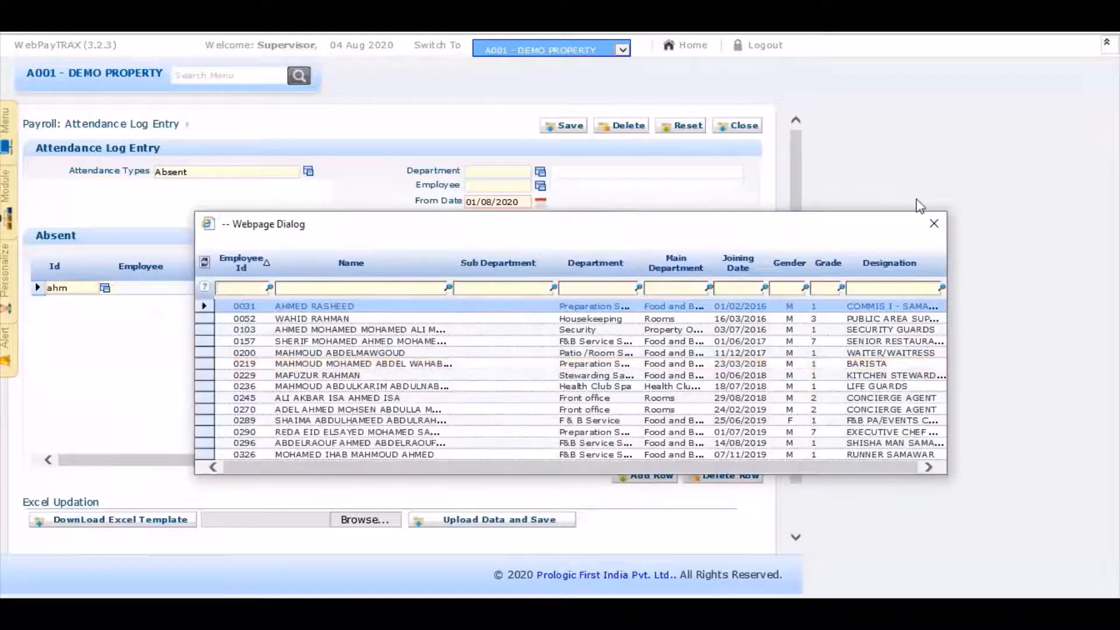
pyautogui.click(935, 220)
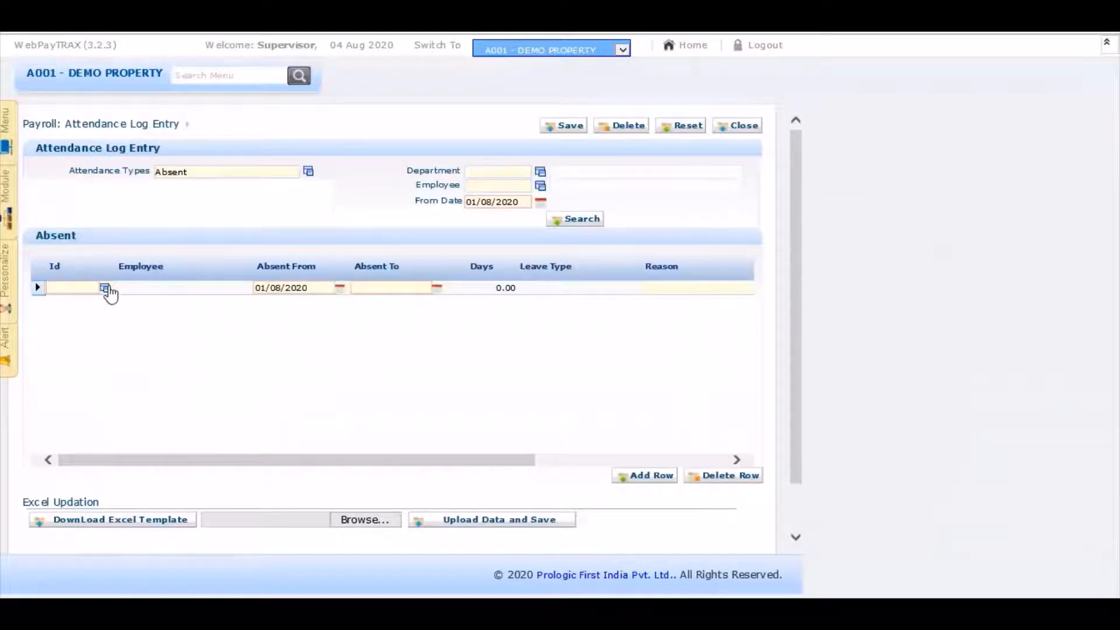
# Fill the absence row with the first listed Finance employee, absent from 30/07/2020 to 02/08/2020
pyautogui.click(105, 288)
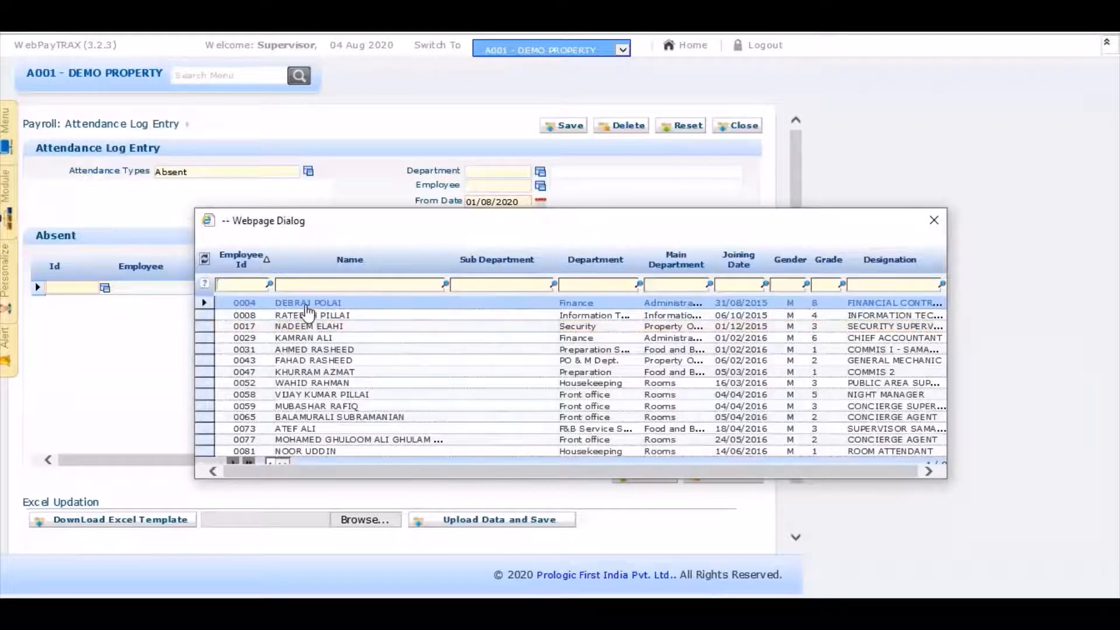
pyautogui.doubleClick(307, 304)
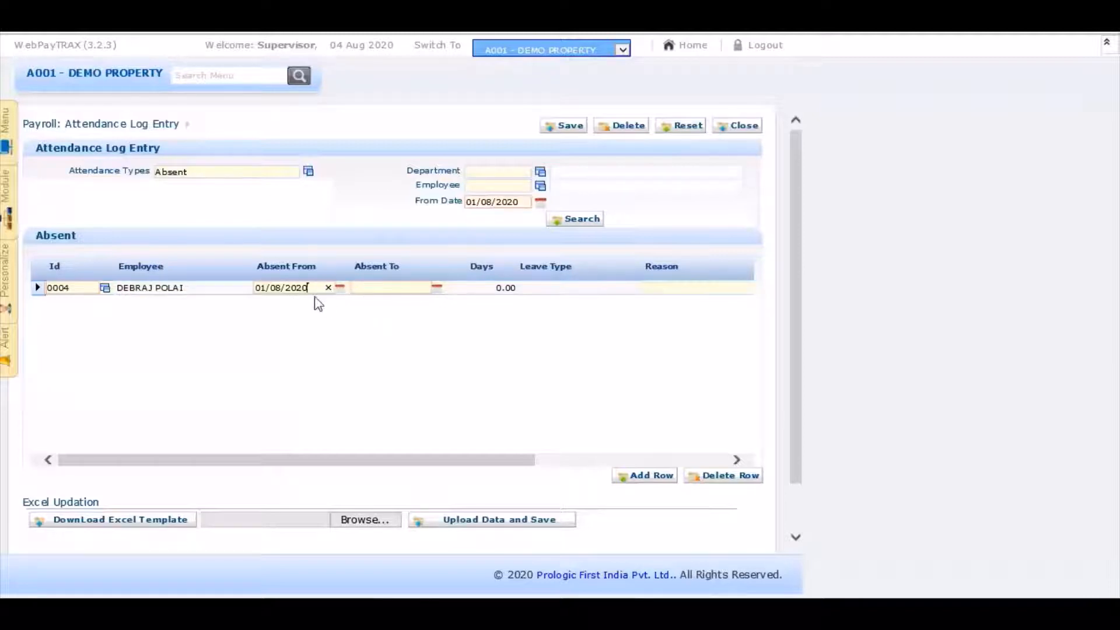
pyautogui.moveTo(313, 290); pyautogui.dragTo(260, 289)
pyautogui.press('BackSpace')
pyautogui.write('30/07/2020')
pyautogui.click(358, 285)
pyautogui.click(425, 288)
pyautogui.write('02/08/2020')
pyautogui.click(550, 355)
pyautogui.click(499, 287)
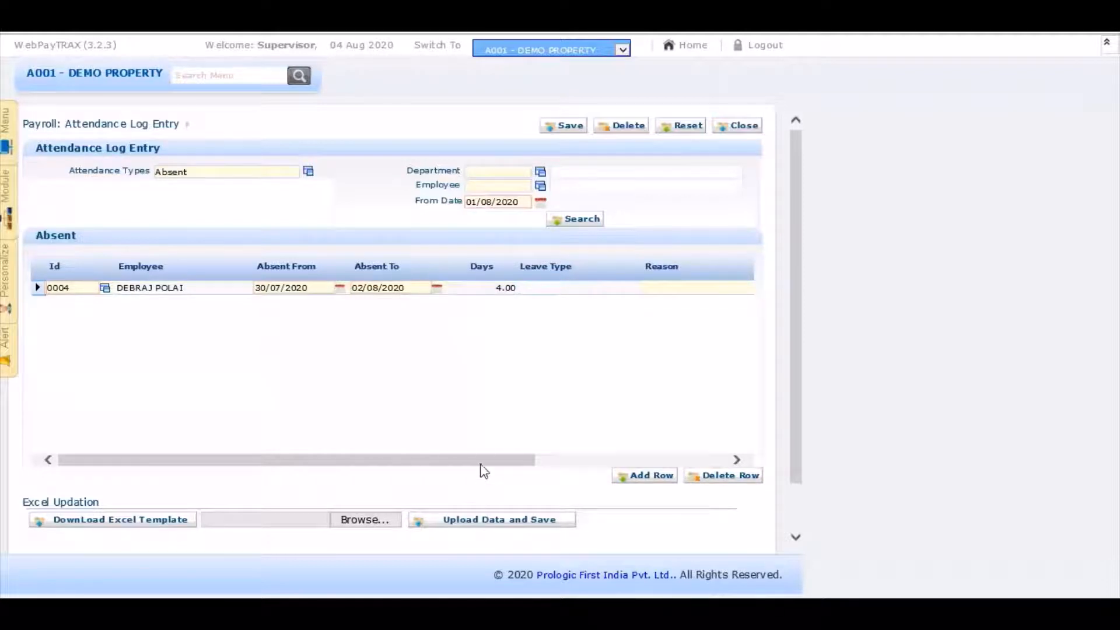
# Enter "Employee had some personal reason" as the reason for the absence
pyautogui.moveTo(482, 463); pyautogui.dragTo(562, 459)
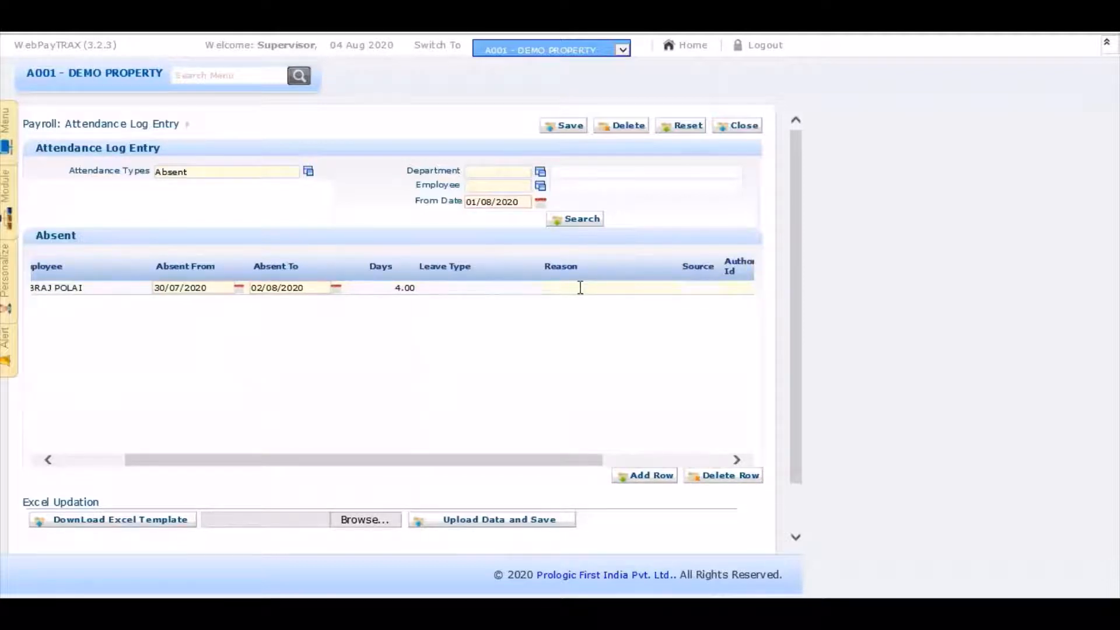
pyautogui.click(575, 285)
pyautogui.write('Employee h')
pyautogui.write('ad some personal r')
pyautogui.write('eason')
# Choose the first listed authorised person as the authoriser of the absence
pyautogui.moveTo(586, 462); pyautogui.dragTo(694, 459)
pyautogui.click(568, 287)
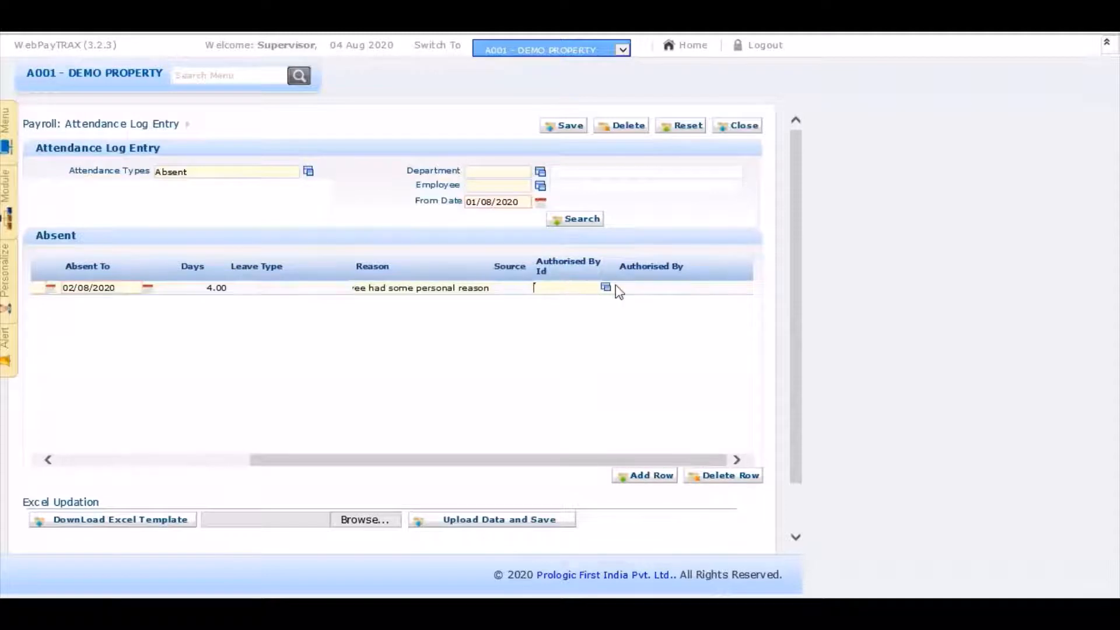
pyautogui.click(606, 288)
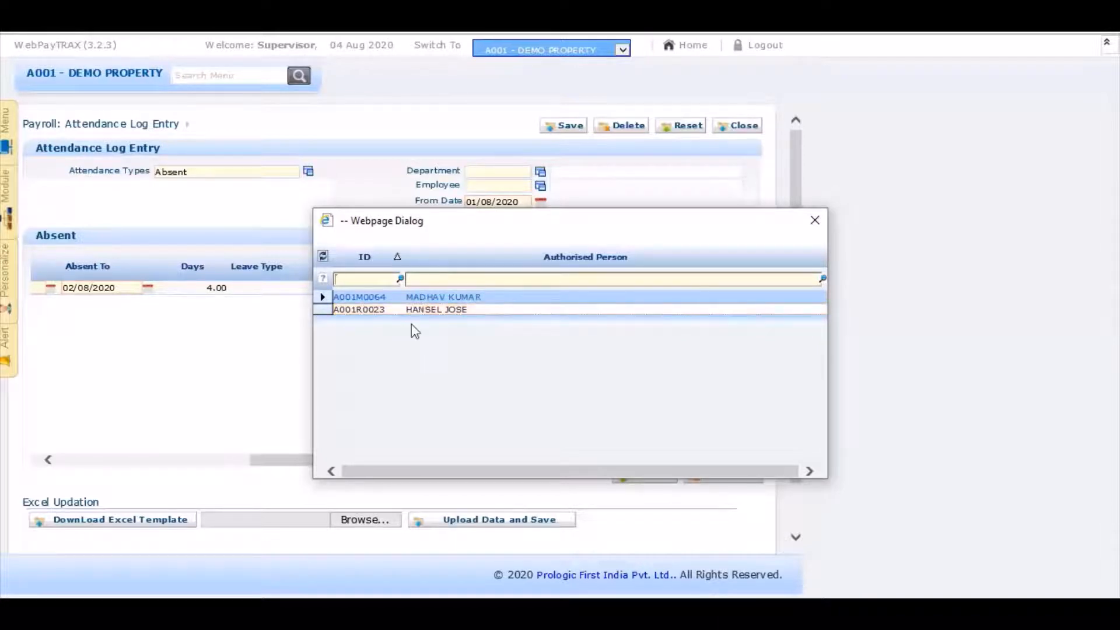
pyautogui.doubleClick(429, 299)
# Save the absence entry and dismiss the status message
pyautogui.moveTo(374, 463); pyautogui.dragTo(175, 461)
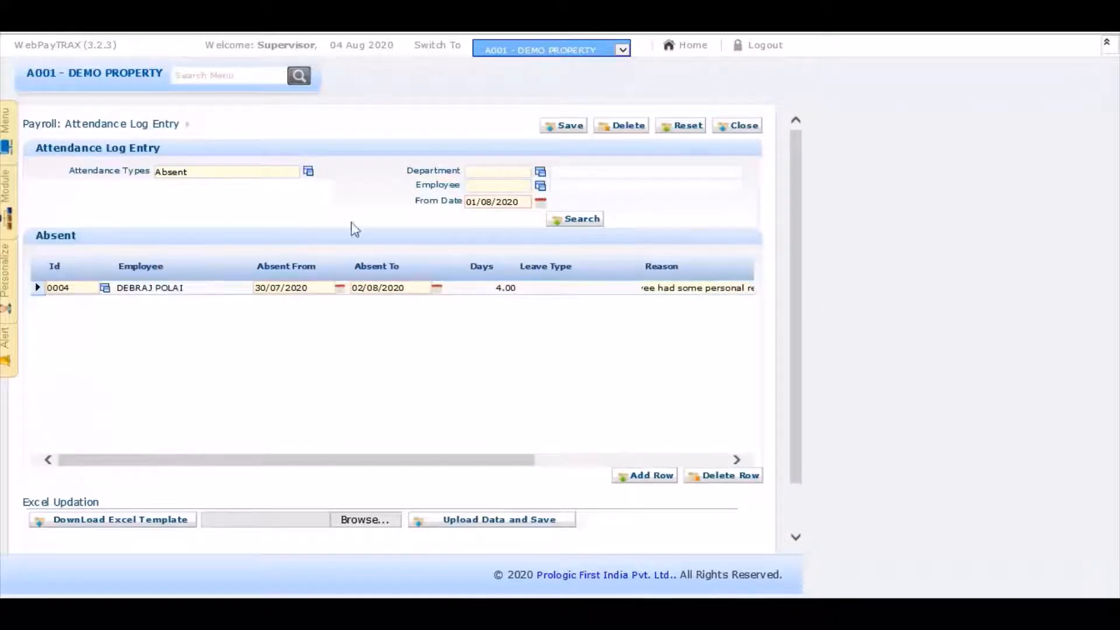
pyautogui.click(558, 131)
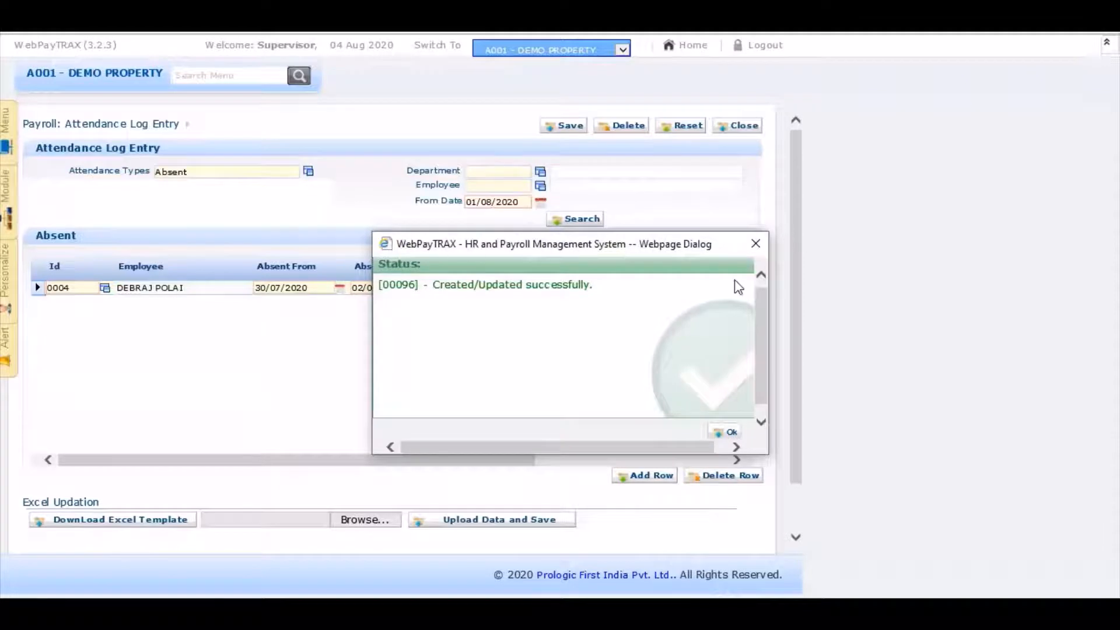
pyautogui.click(732, 438)
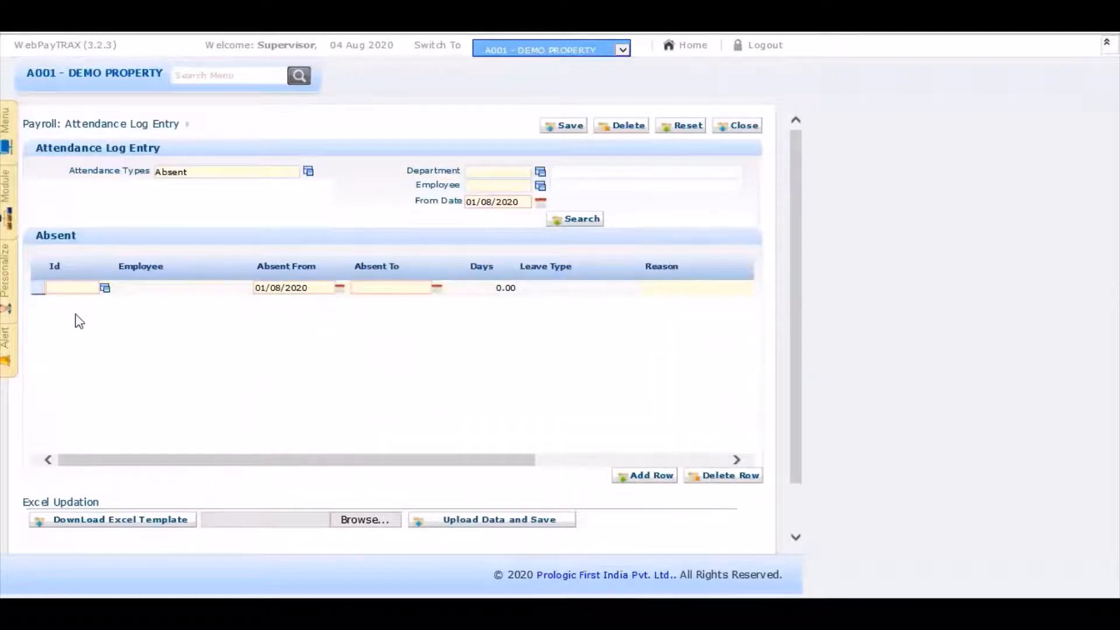
pyautogui.click(105, 288)
pyautogui.click(934, 220)
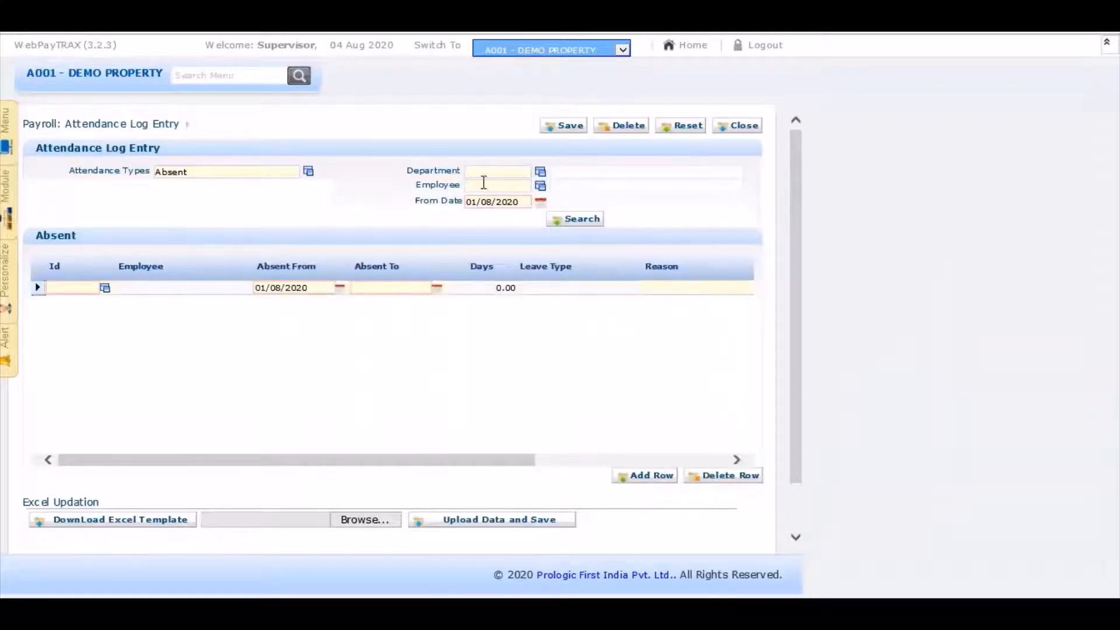
pyautogui.click(481, 186)
pyautogui.write('Deb')
pyautogui.press('Tab')
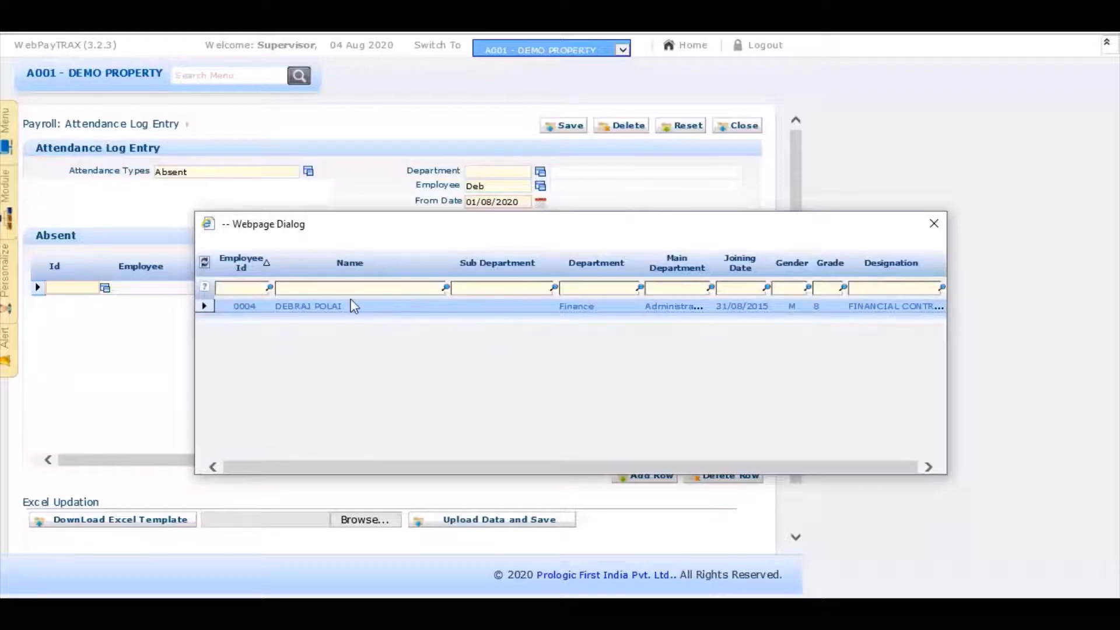
pyautogui.doubleClick(352, 313)
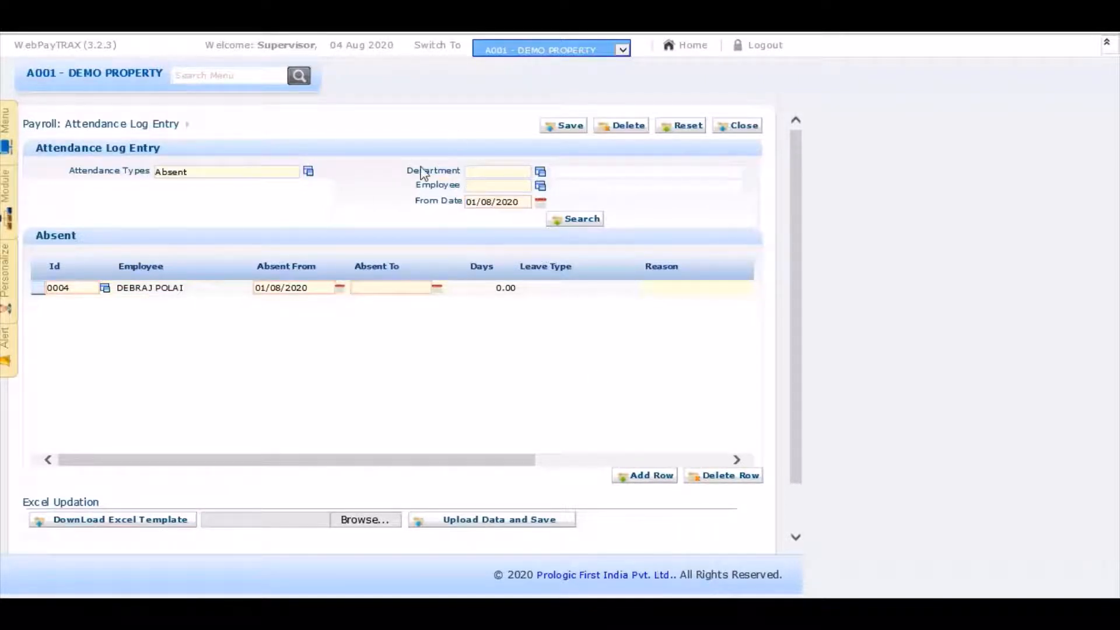
# Search the absence log for the same Finance employee with a From Date of 25/07/2020
pyautogui.click(488, 185)
pyautogui.write('deb')
pyautogui.press('Tab')
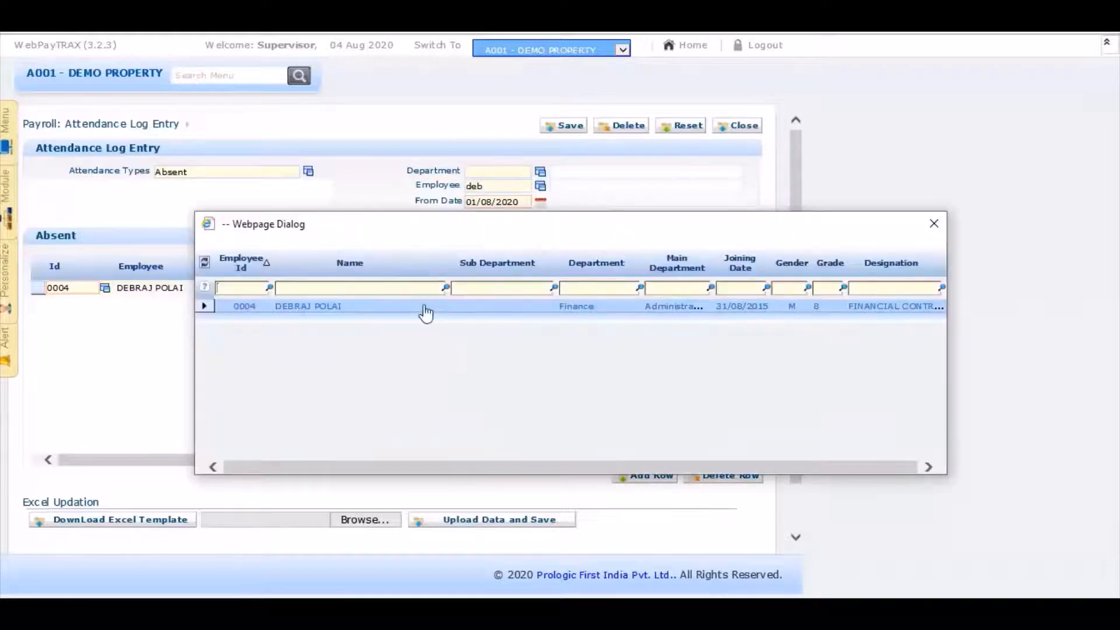
pyautogui.doubleClick(376, 306)
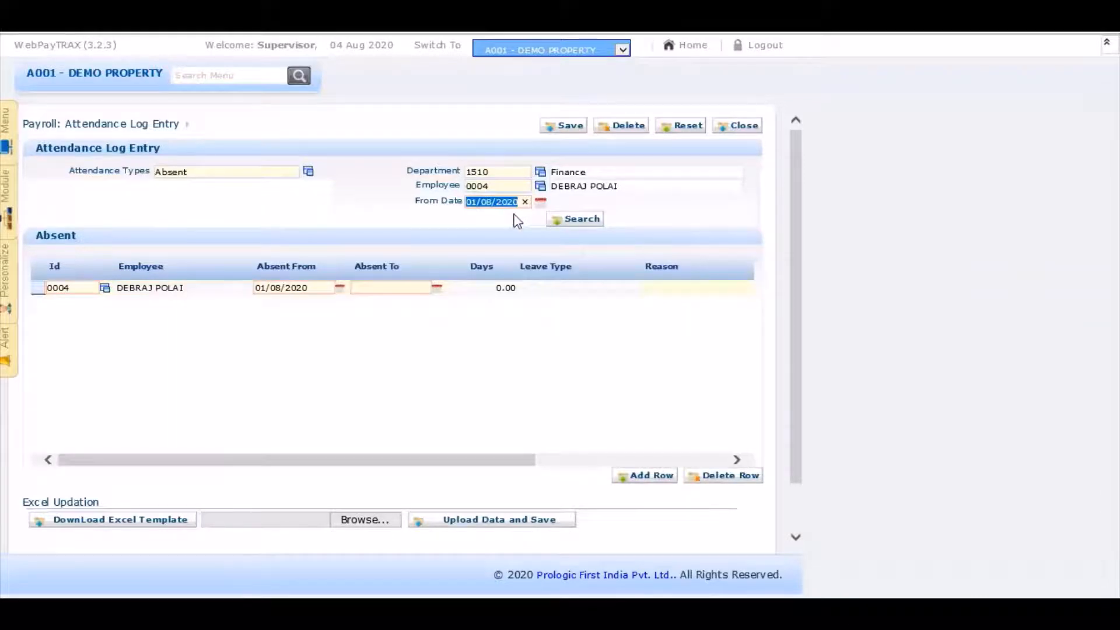
pyautogui.write('25/07/2020')
pyautogui.click(579, 226)
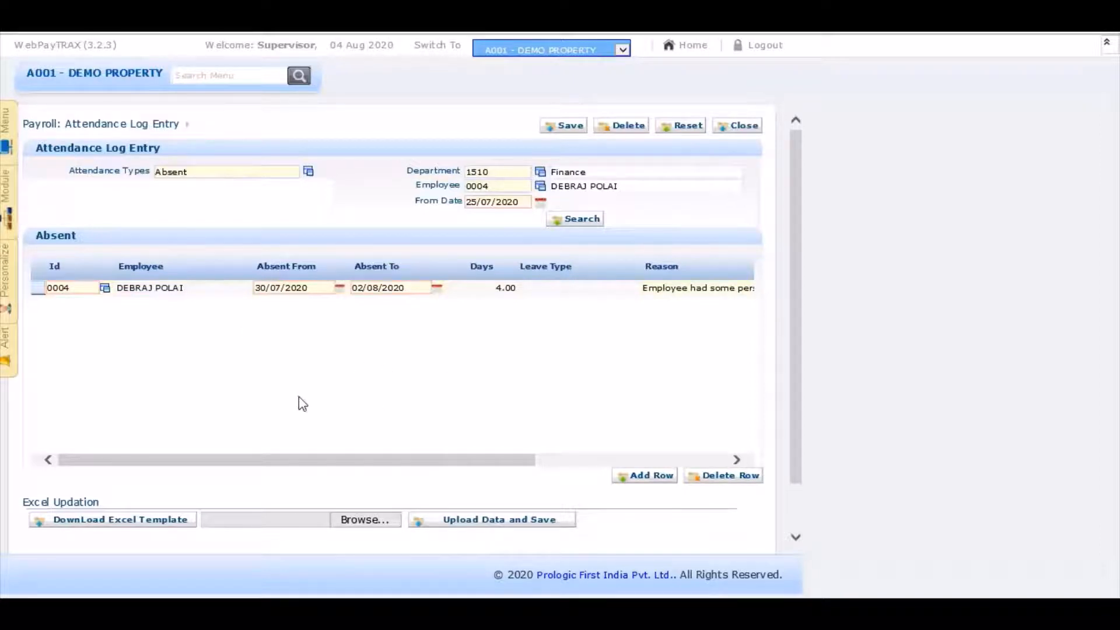
# Add a second absence row for the same employee from 03/08/2020 to 03/08/2020 and save it
pyautogui.click(645, 477)
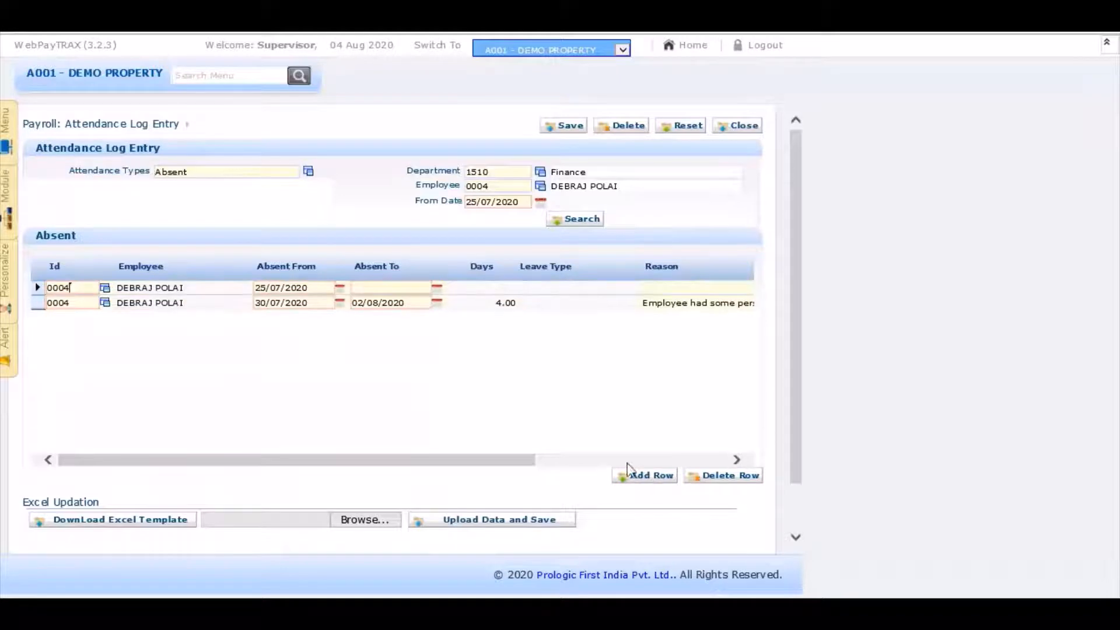
pyautogui.click(263, 288)
pyautogui.press('BackSpace')
pyautogui.press('BackSpace')
pyautogui.write('03')
pyautogui.press('Tab')
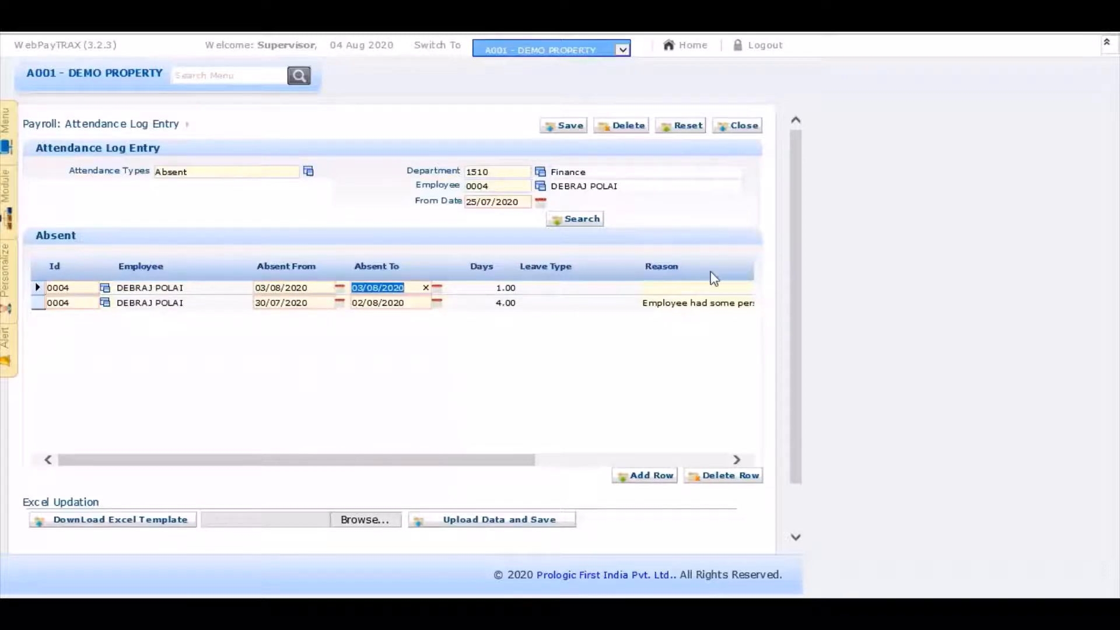
pyautogui.click(659, 287)
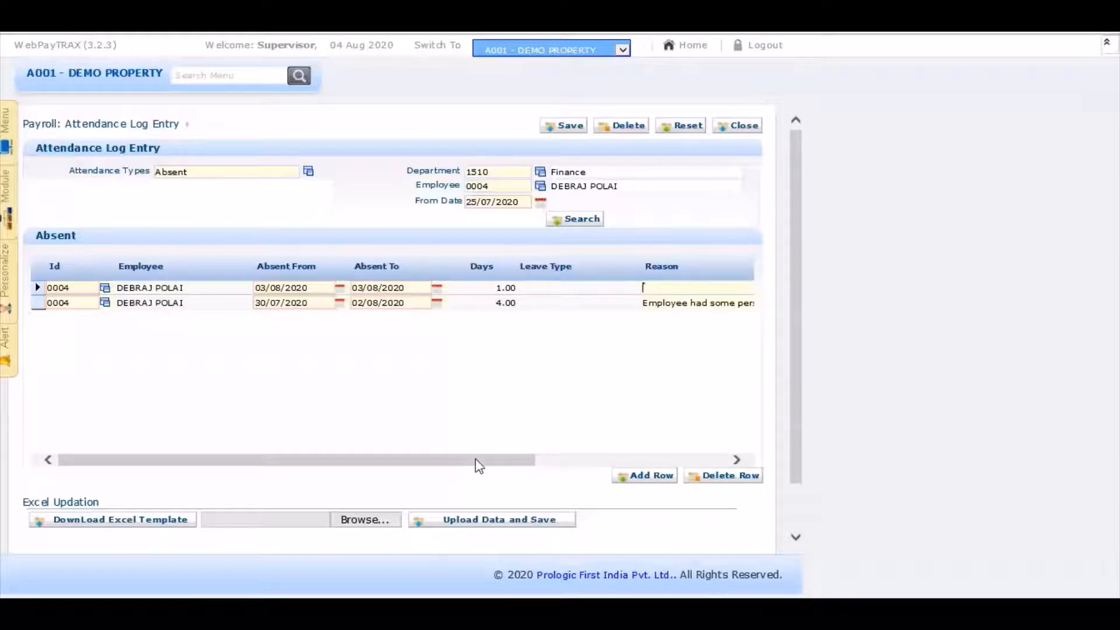
pyautogui.moveTo(479, 465); pyautogui.dragTo(758, 446)
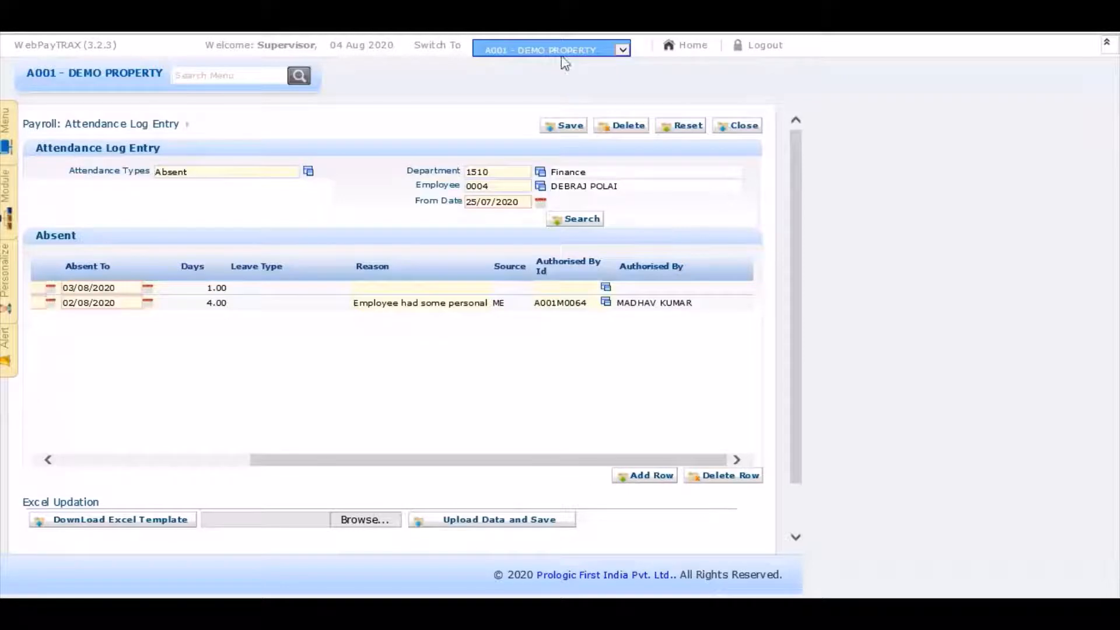
pyautogui.click(564, 124)
pyautogui.click(725, 434)
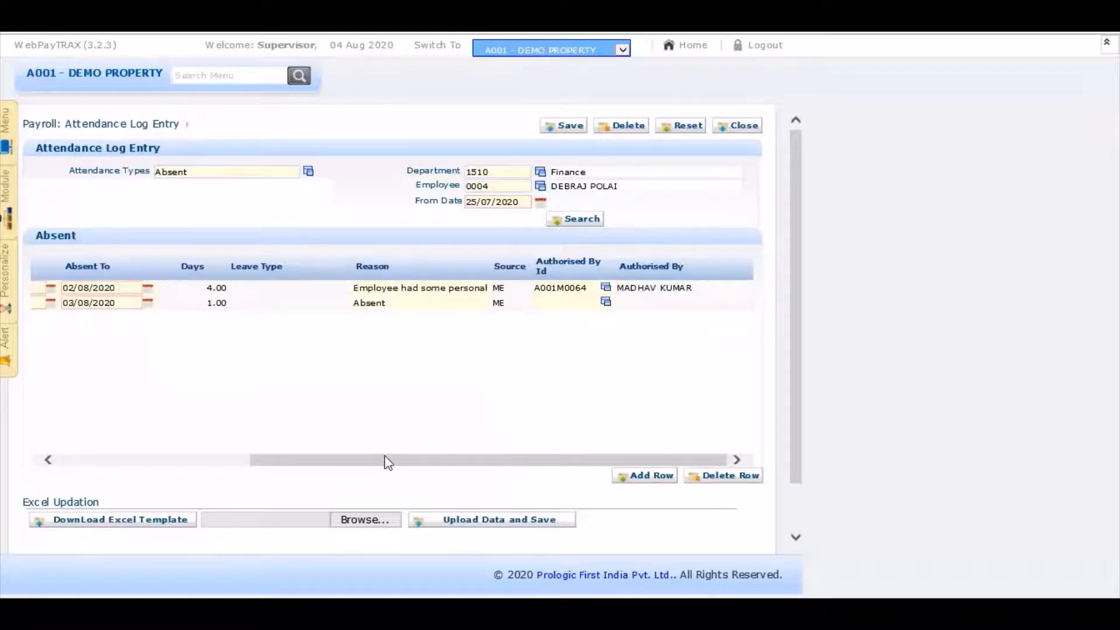
# Delete the employee's 03/08/2020 absence row and save the log to make the deletion permanent
pyautogui.moveTo(384, 457); pyautogui.dragTo(157, 458)
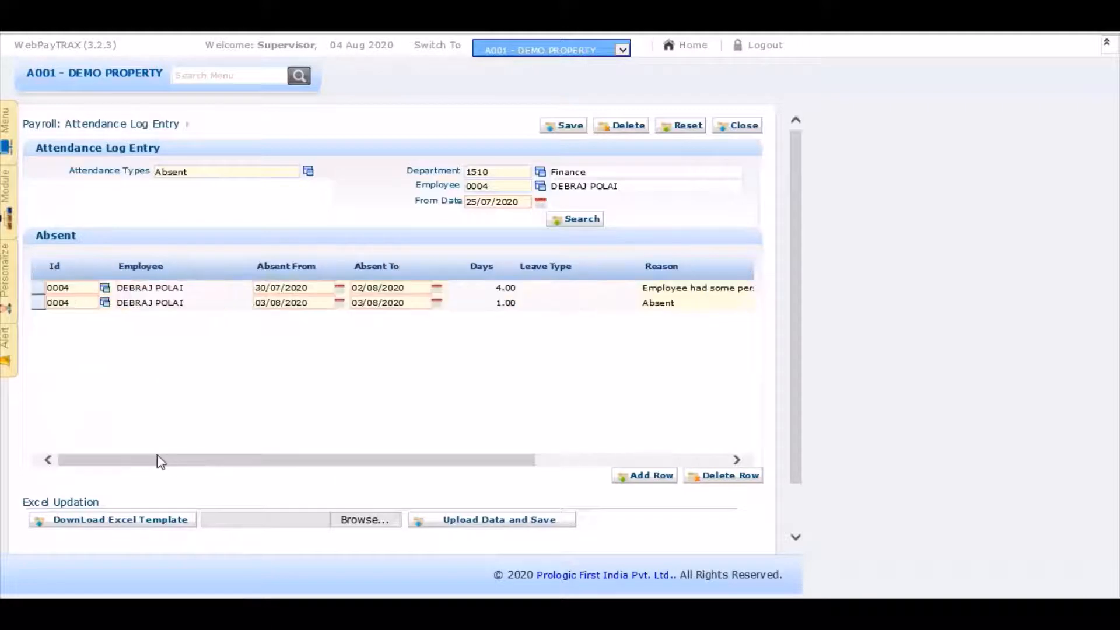
pyautogui.click(38, 303)
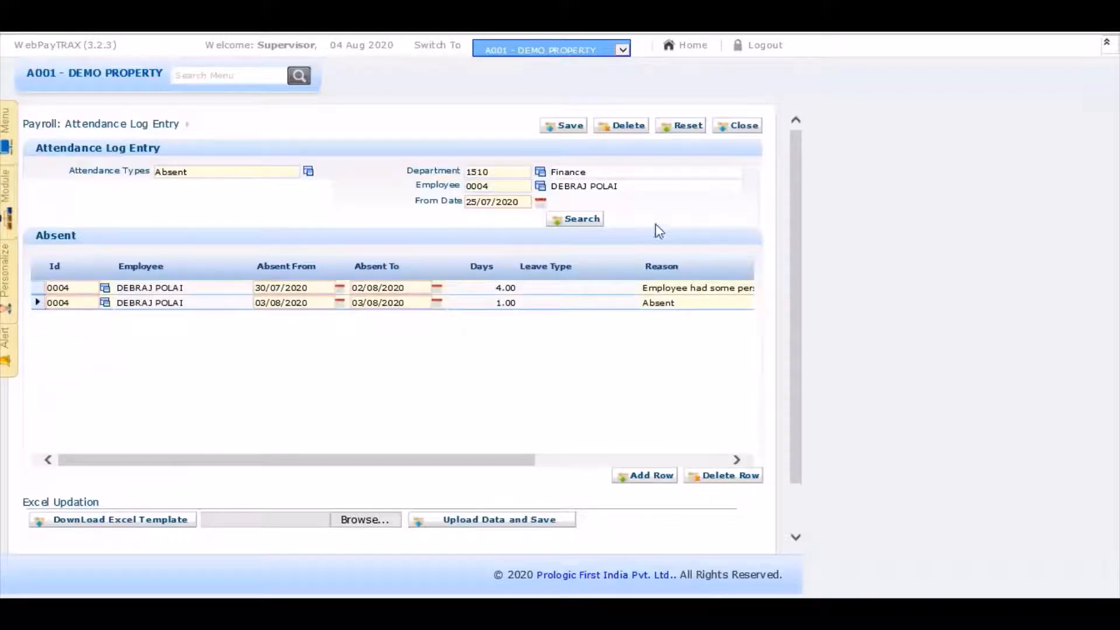
pyautogui.click(723, 477)
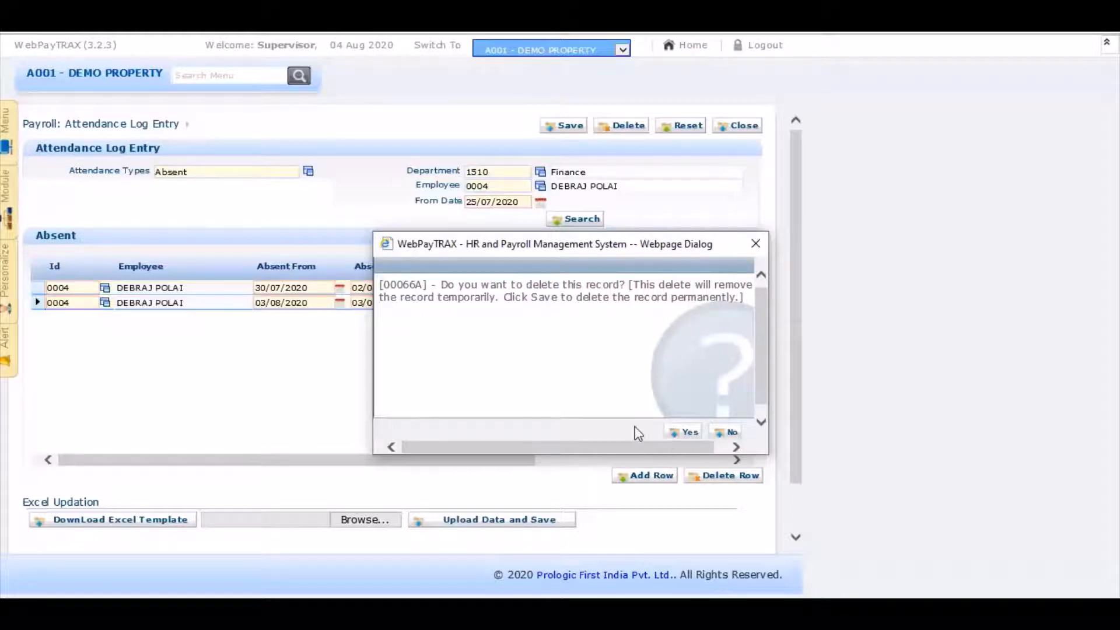
pyautogui.click(687, 433)
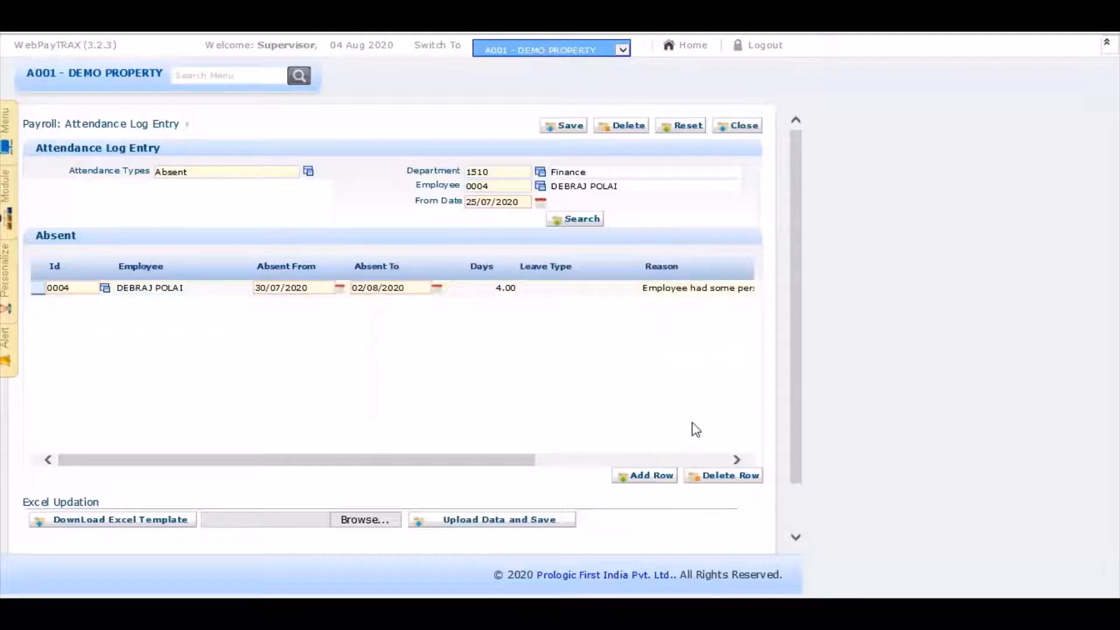
pyautogui.click(564, 131)
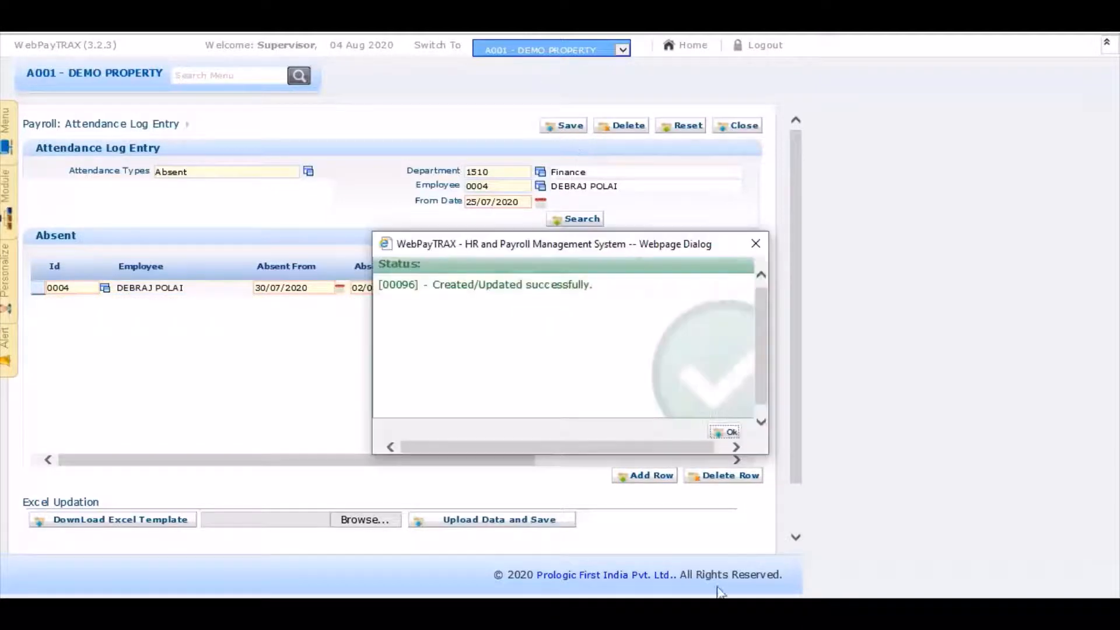
pyautogui.click(721, 433)
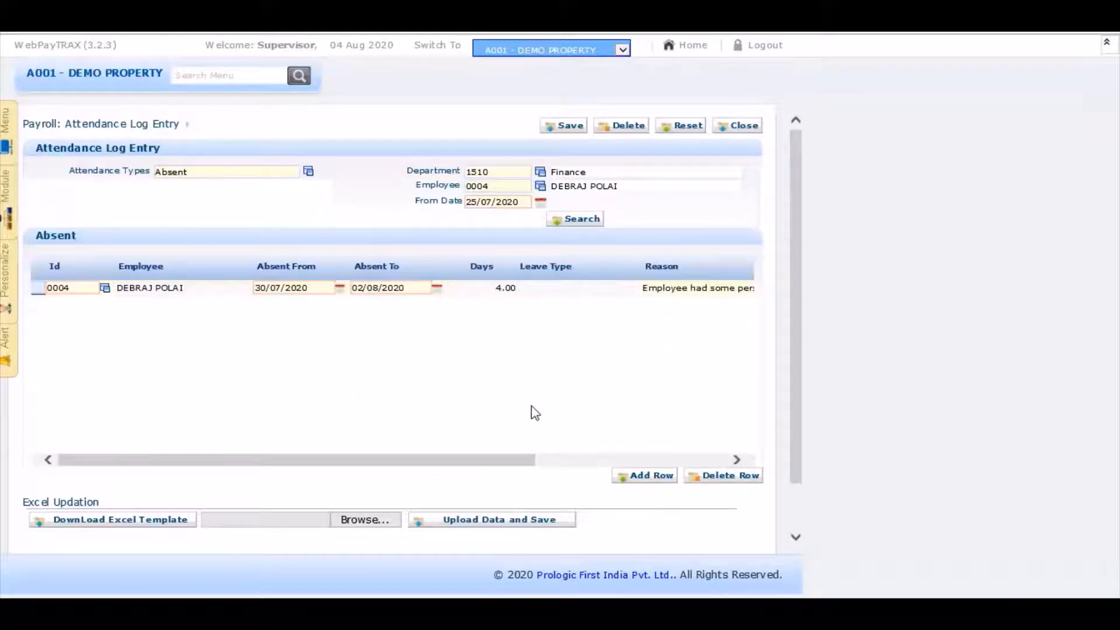
pyautogui.moveTo(513, 463); pyautogui.dragTo(525, 463)
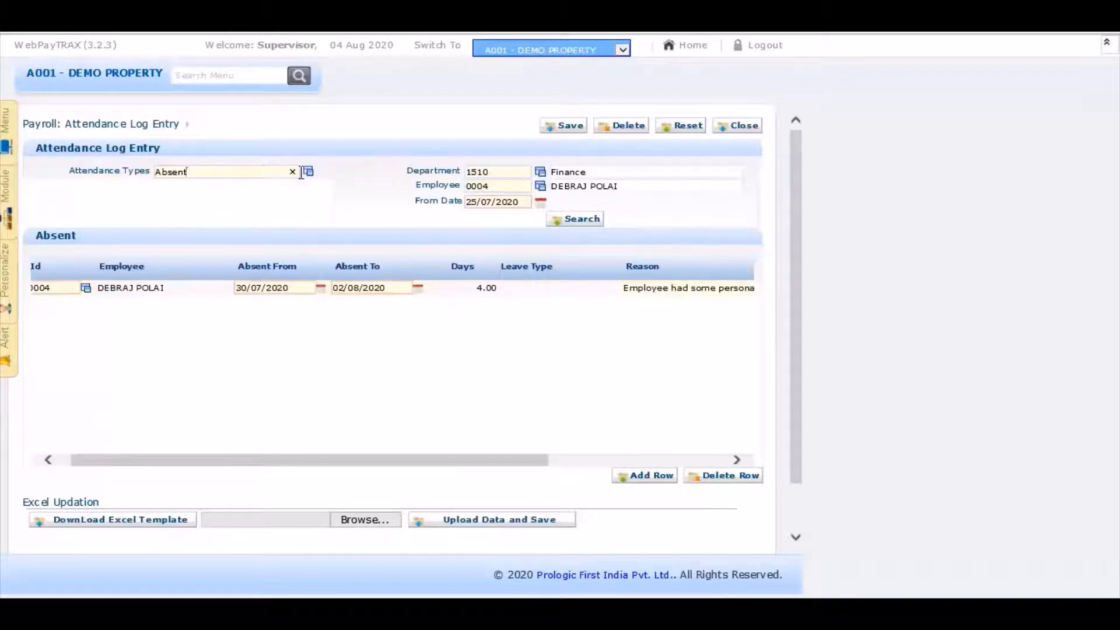
# Clear the attendance log form and select Absent as the attendance type again
pyautogui.click(293, 172)
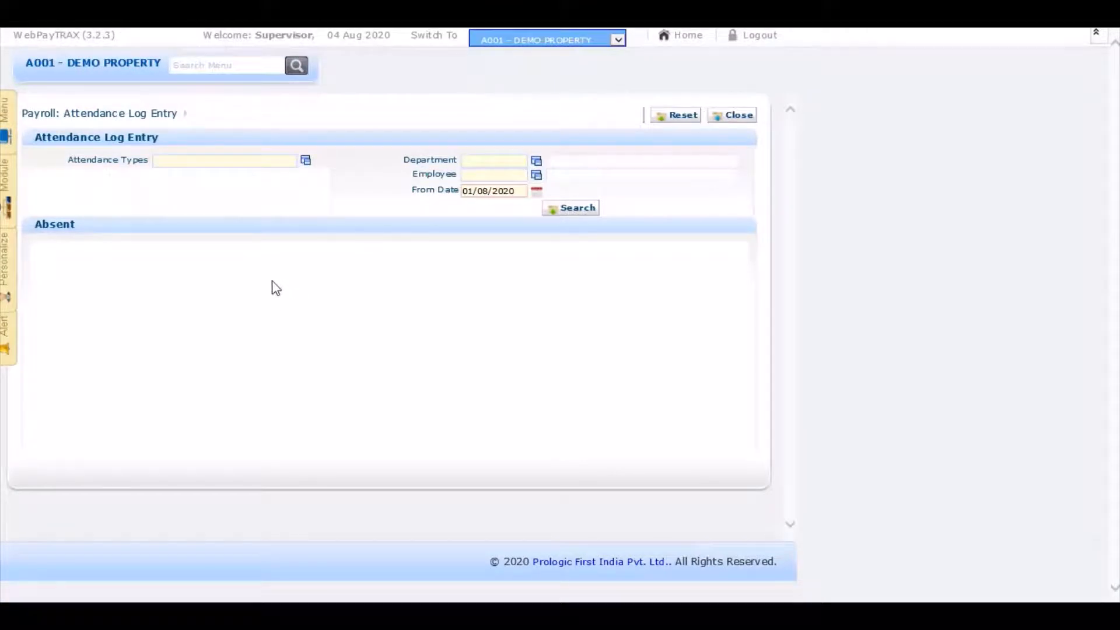
pyautogui.click(305, 163)
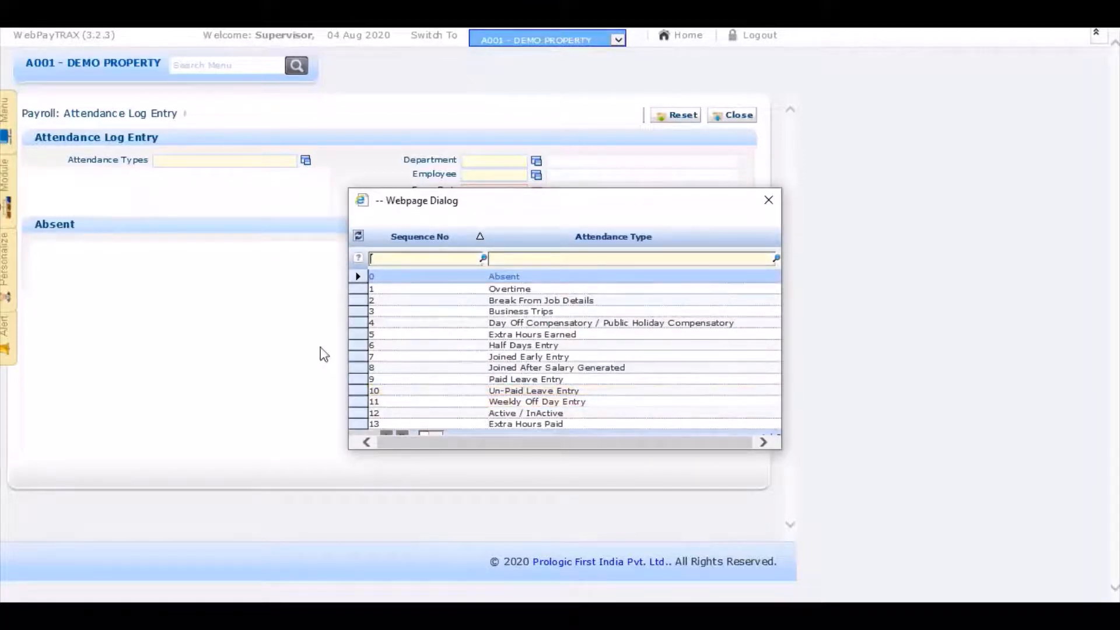
pyautogui.doubleClick(512, 282)
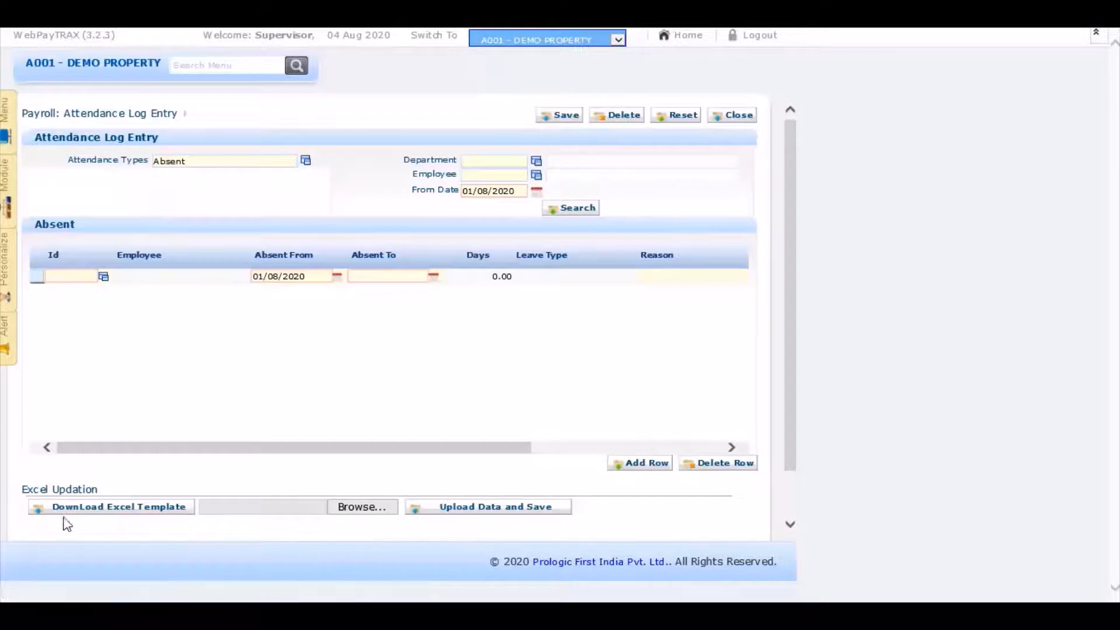
# Download the absence Excel template SUP_TemplateAbsentUpload.csv and open it in Excel despite the file format mismatch
pyautogui.click(116, 513)
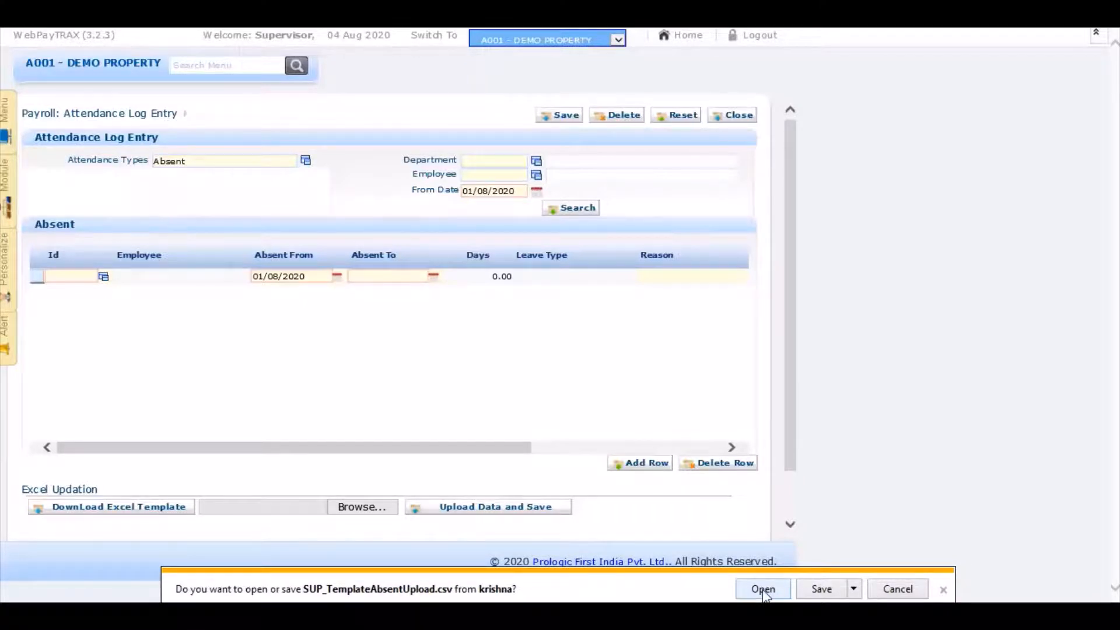
pyautogui.click(762, 589)
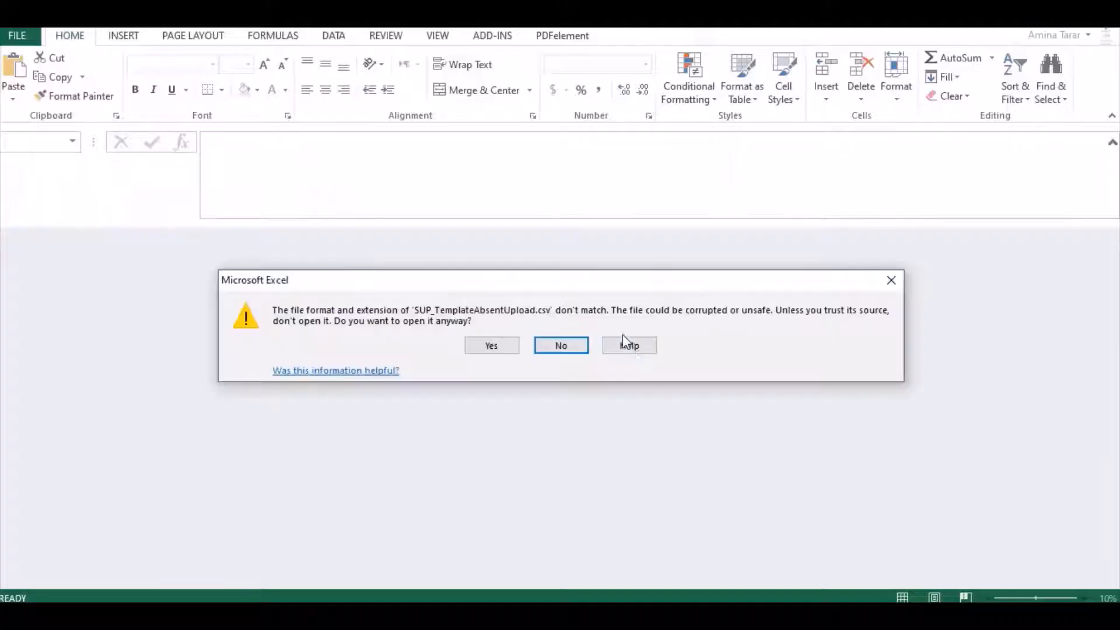
pyautogui.click(492, 346)
pyautogui.click(530, 352)
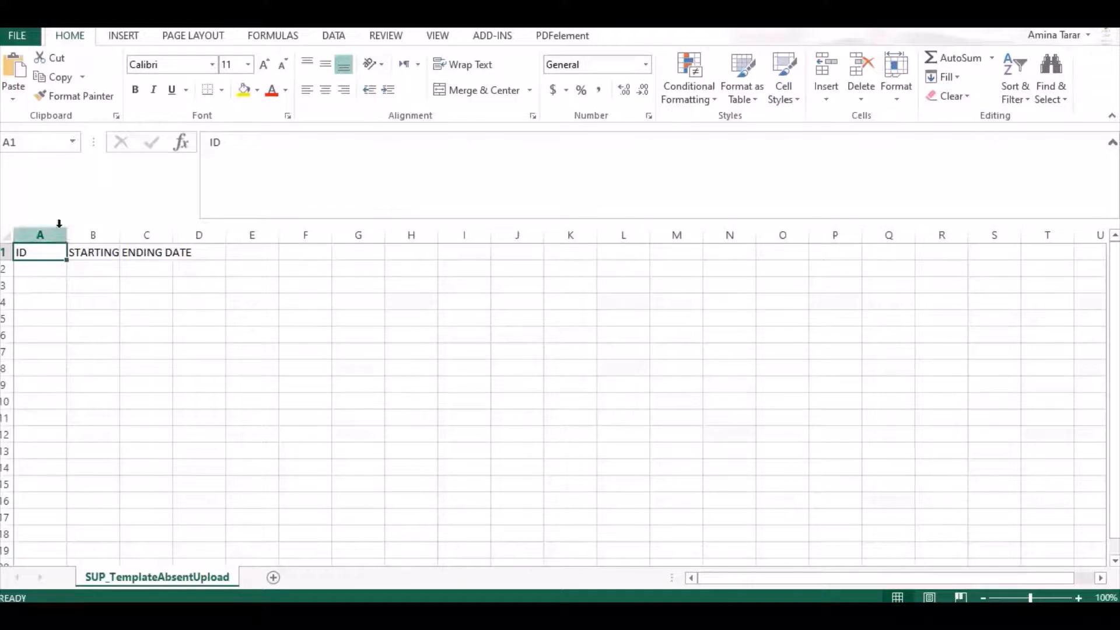
# Widen columns A to C of the template so the ID and date headers fit
pyautogui.moveTo(67, 232); pyautogui.dragTo(323, 232)
pyautogui.click(141, 231)
pyautogui.click(244, 231)
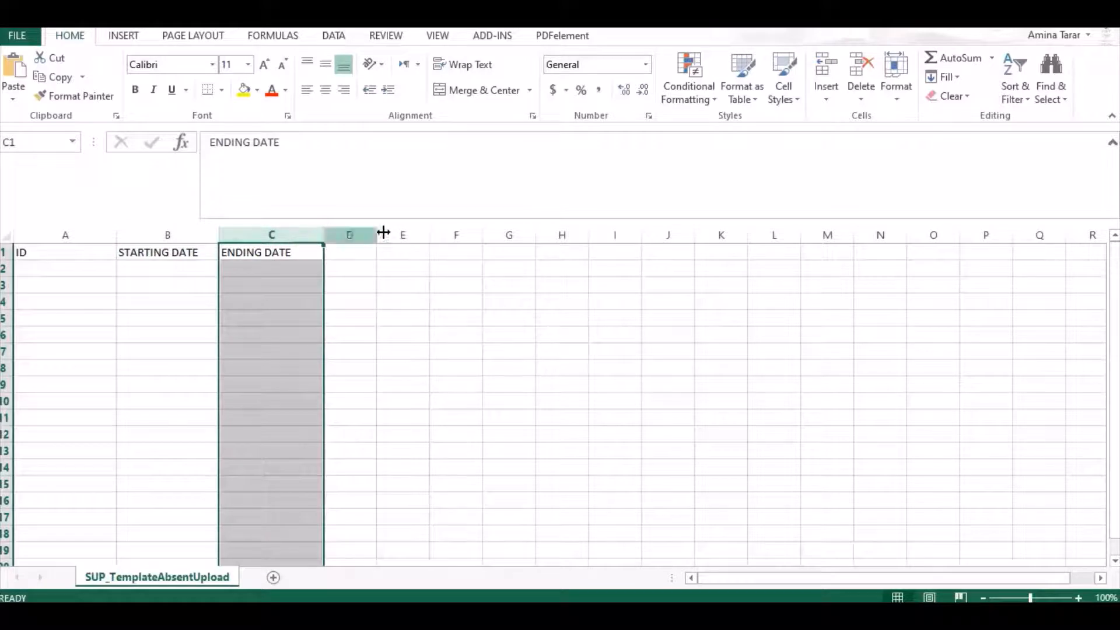
pyautogui.click(355, 317)
# Open the employee lookup in WebPayTRAX and enter the first two listed employee IDs in cells A2 and A3 of the Excel template
pyautogui.click(66, 271)
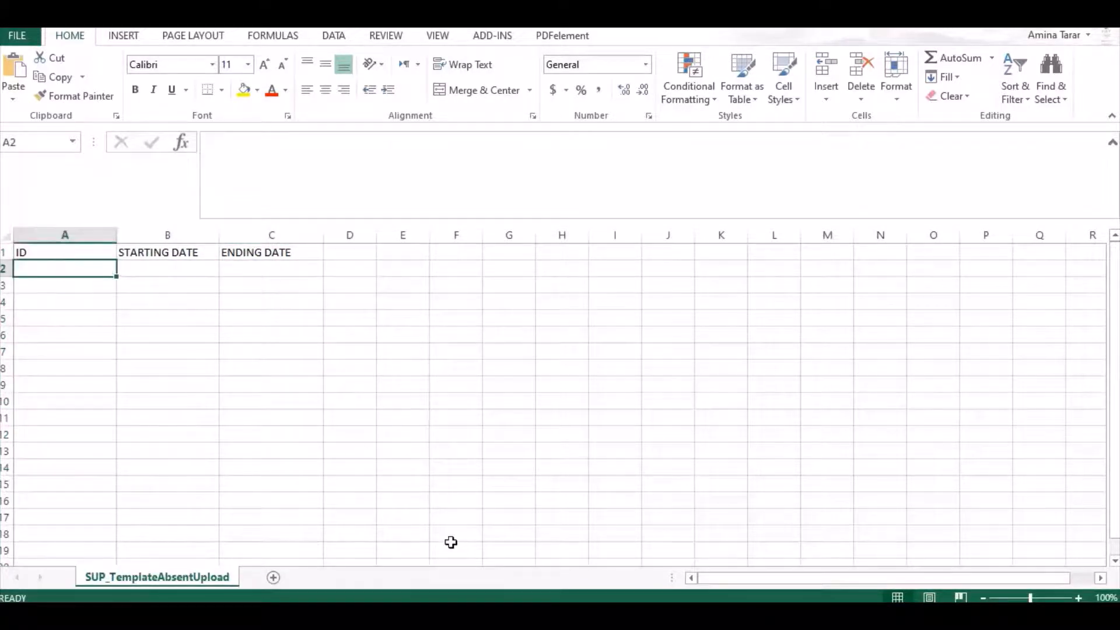
pyautogui.hotkey('alt', 'Tab')
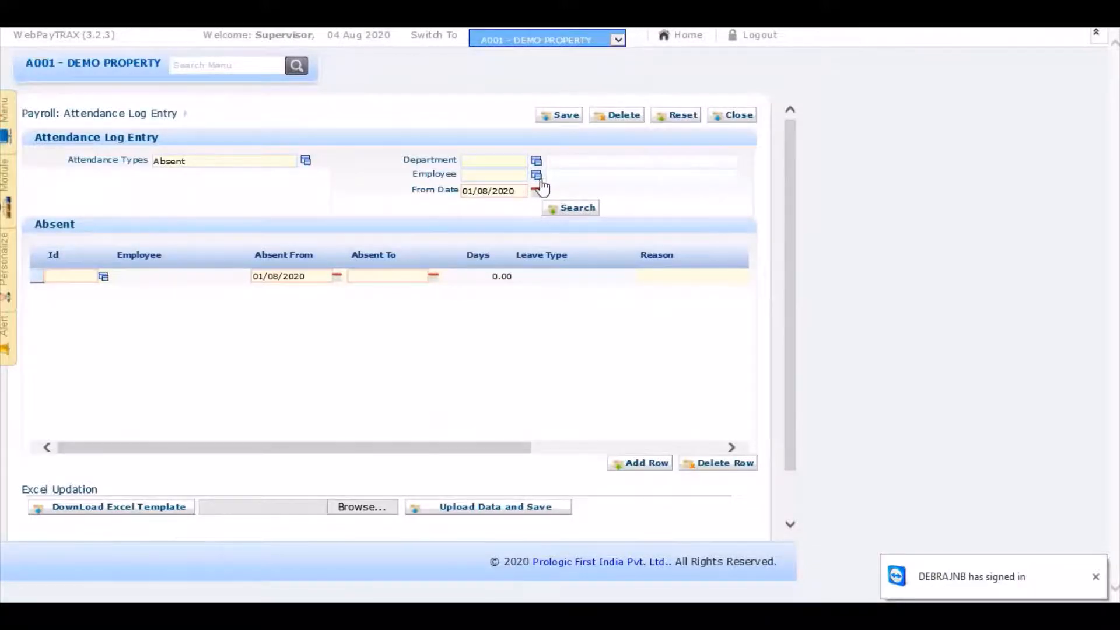
pyautogui.click(537, 176)
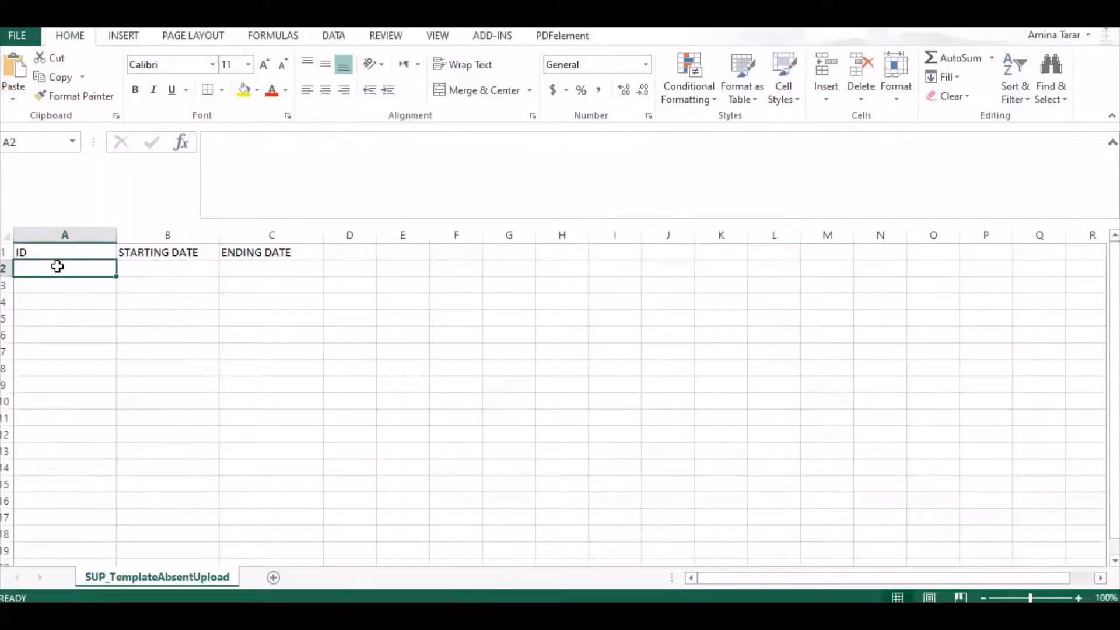
pyautogui.write('000')
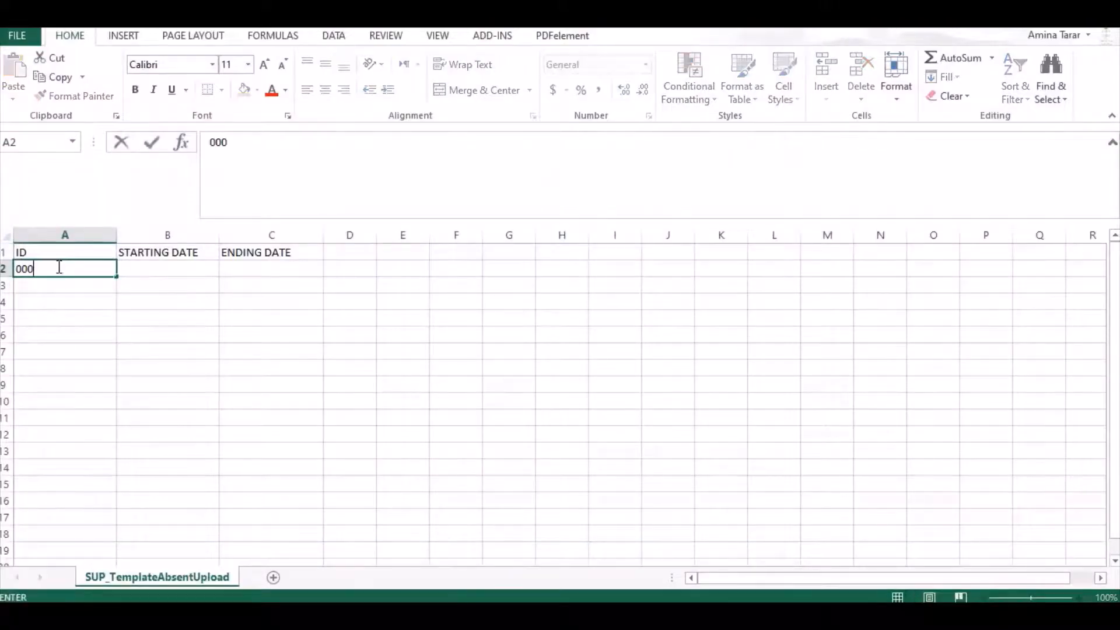
pyautogui.write('4')
pyautogui.click(30, 290)
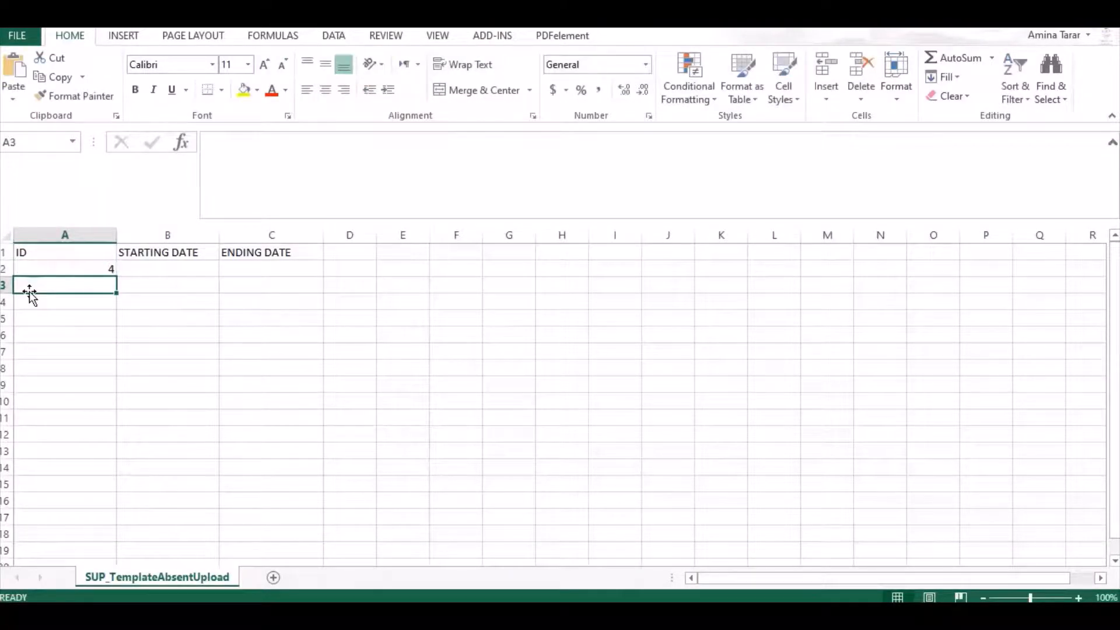
pyautogui.write('0008')
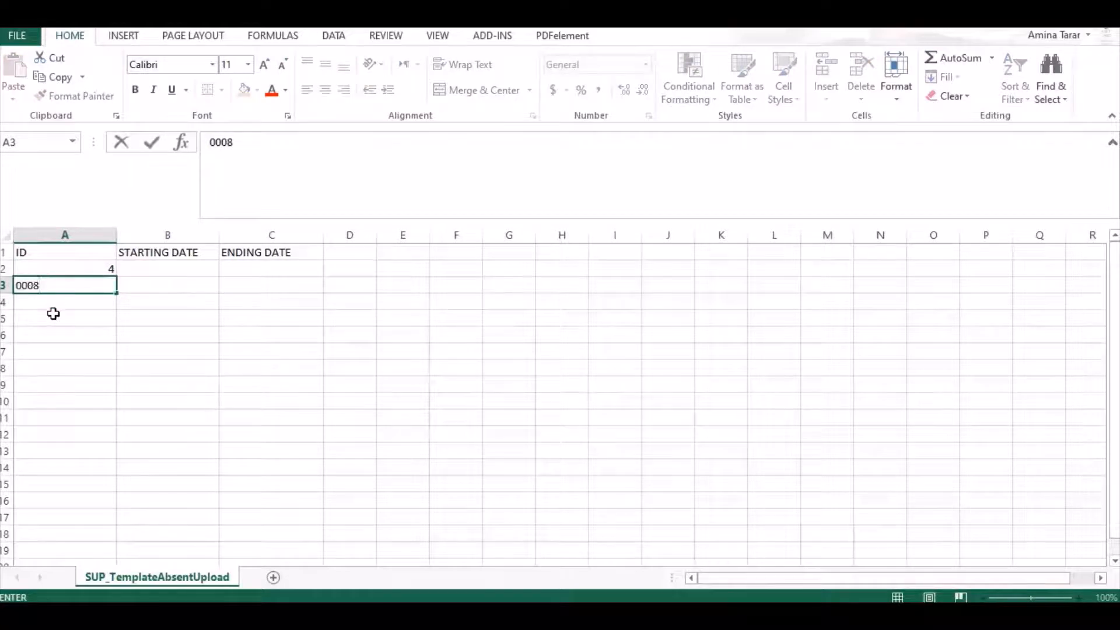
pyautogui.click(53, 301)
# Enter the third and fourth employee IDs from the lookup in cells A4 and A5, and close the lookup
pyautogui.click(735, 615)
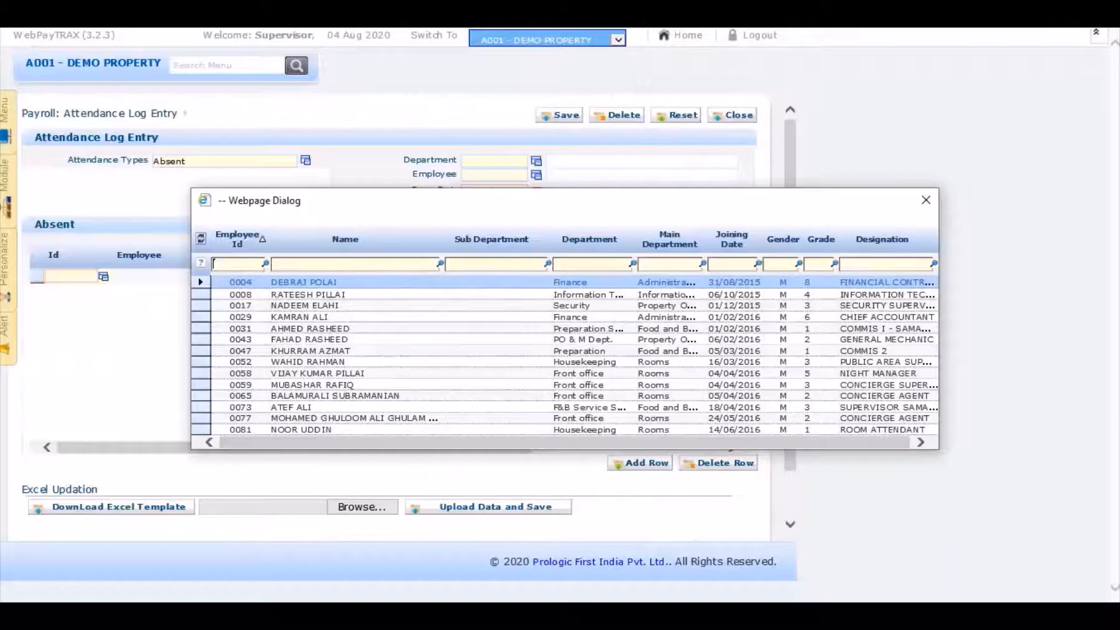
pyautogui.click(700, 615)
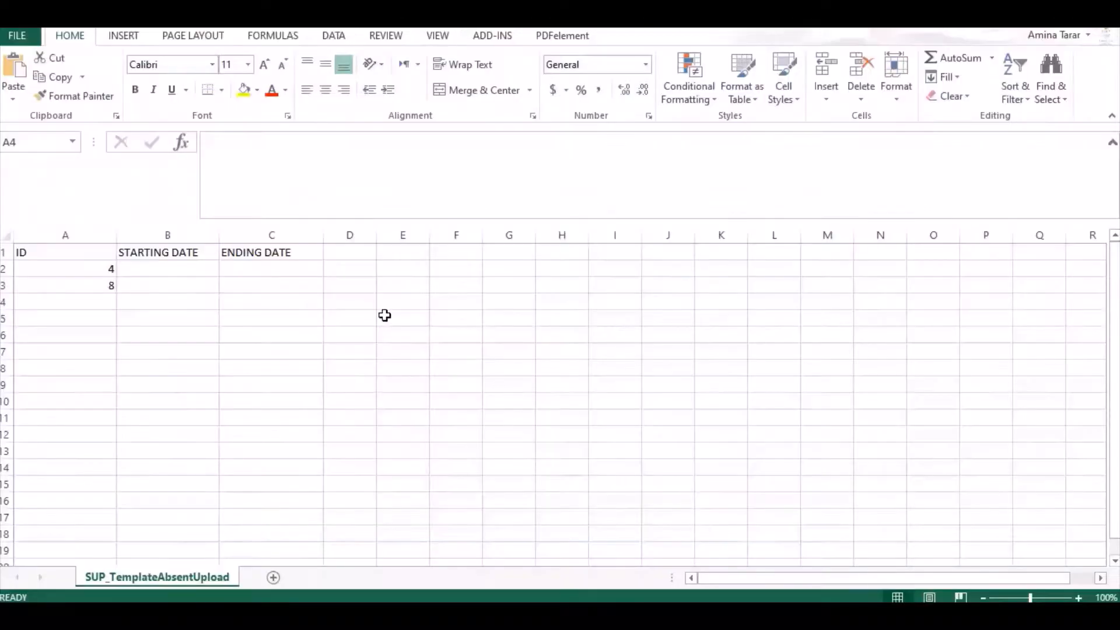
pyautogui.click(103, 301)
pyautogui.write('0017')
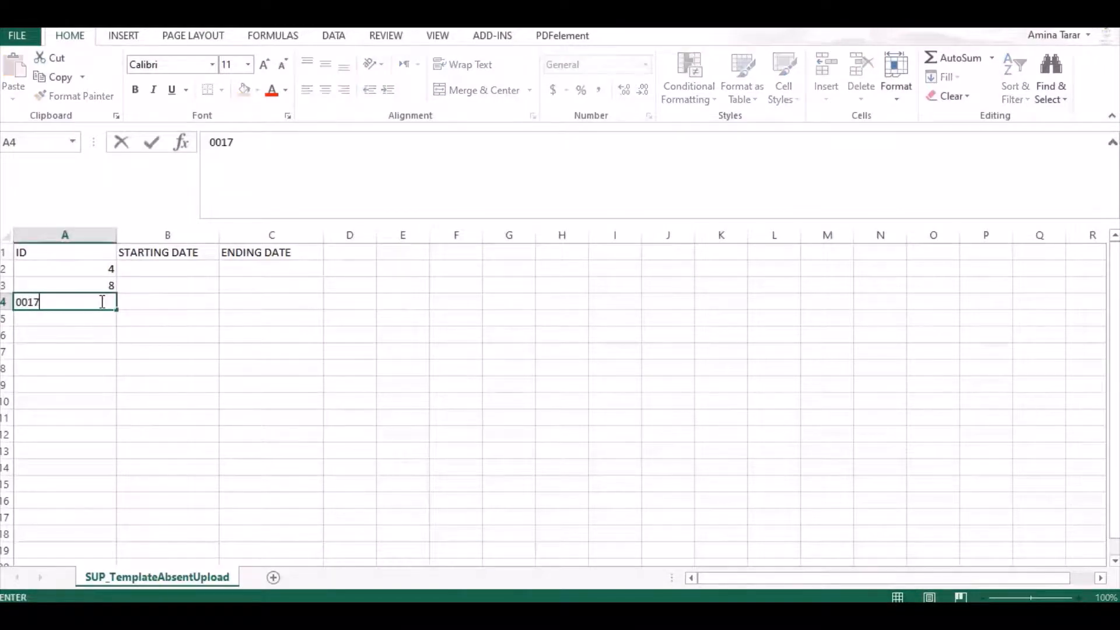
pyautogui.click(94, 323)
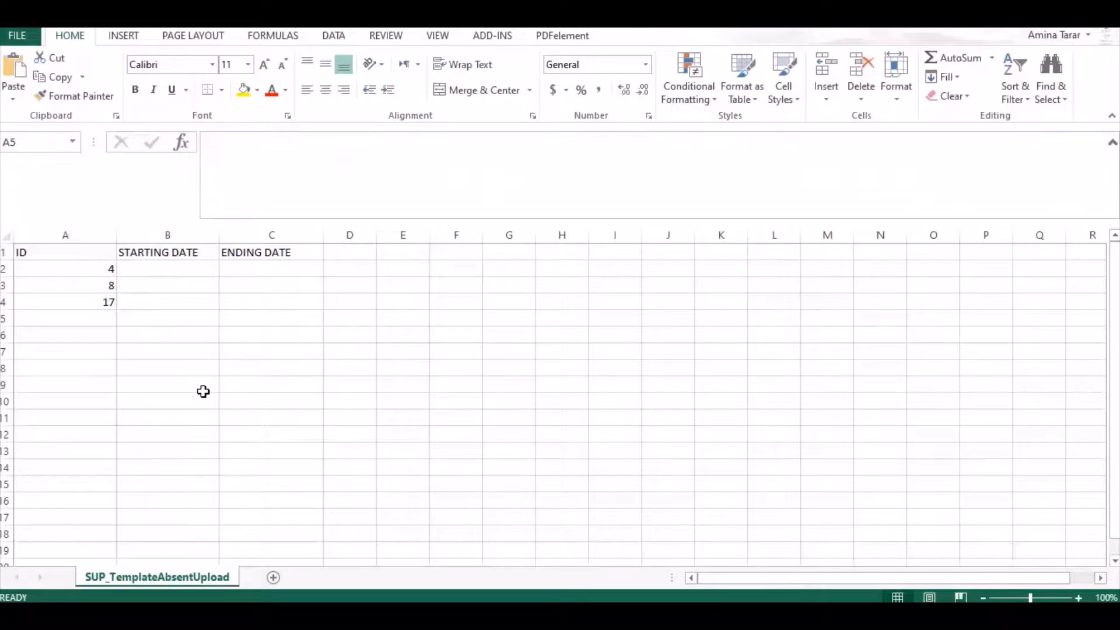
pyautogui.write('0029')
pyautogui.click(274, 373)
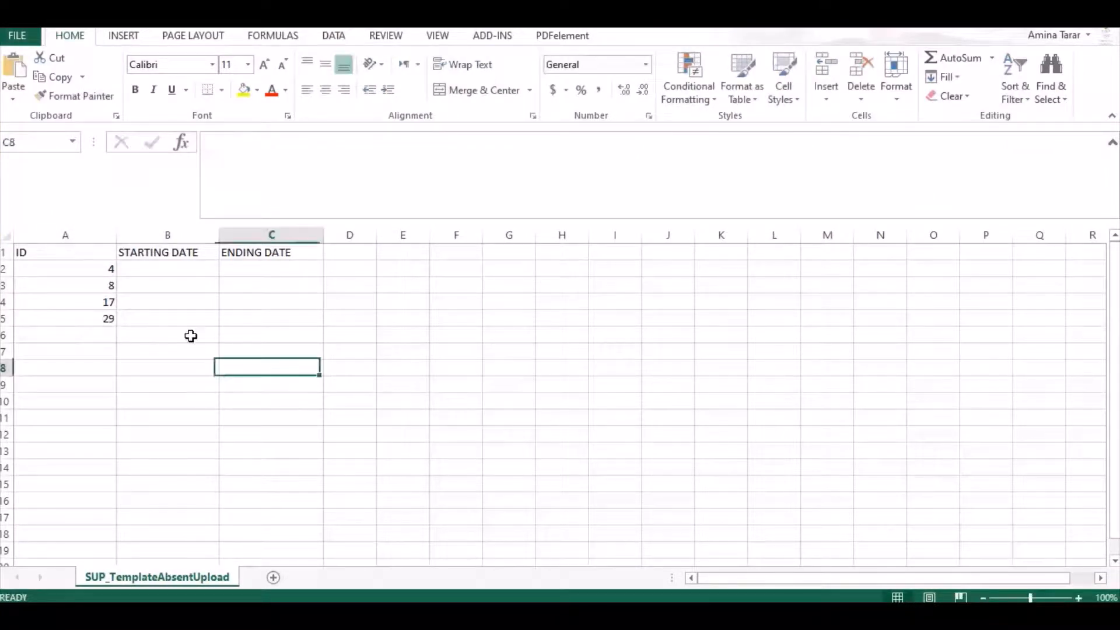
pyautogui.click(152, 269)
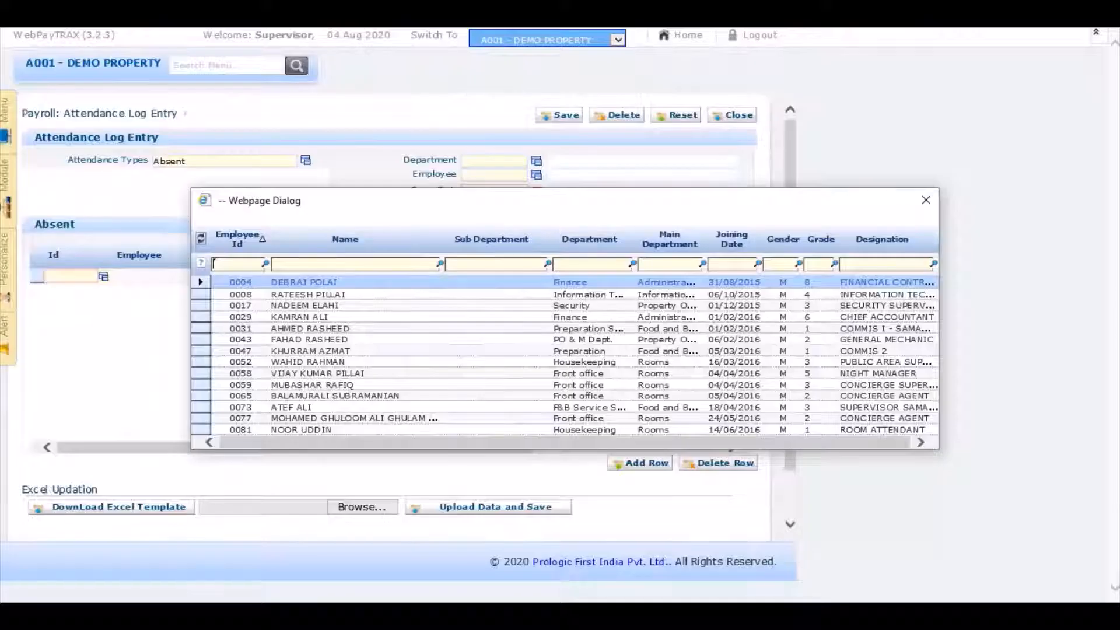
pyautogui.click(926, 199)
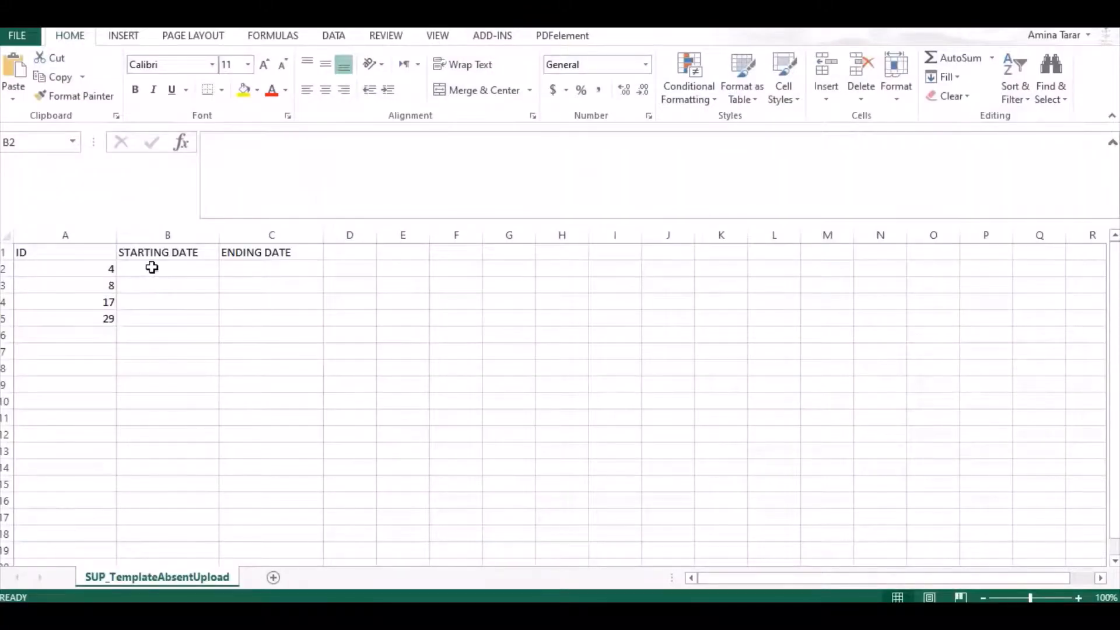
# Enter 20/07/2020 as starting date and 23/07/2020 as ending date for the employee in row 2 of the Excel template
pyautogui.click(152, 267)
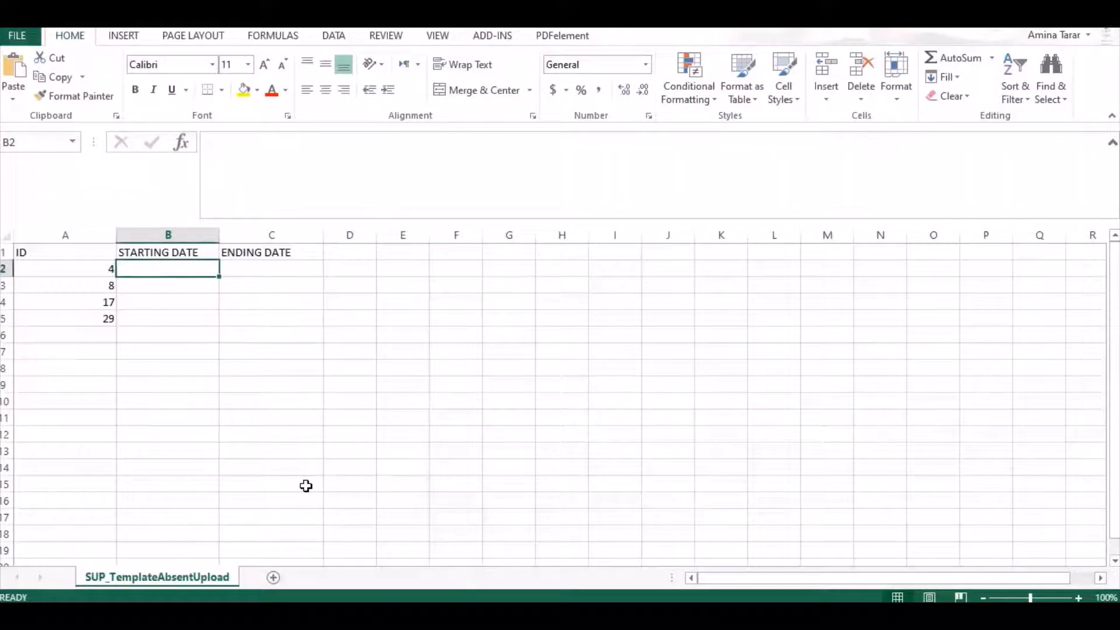
pyautogui.write('20')
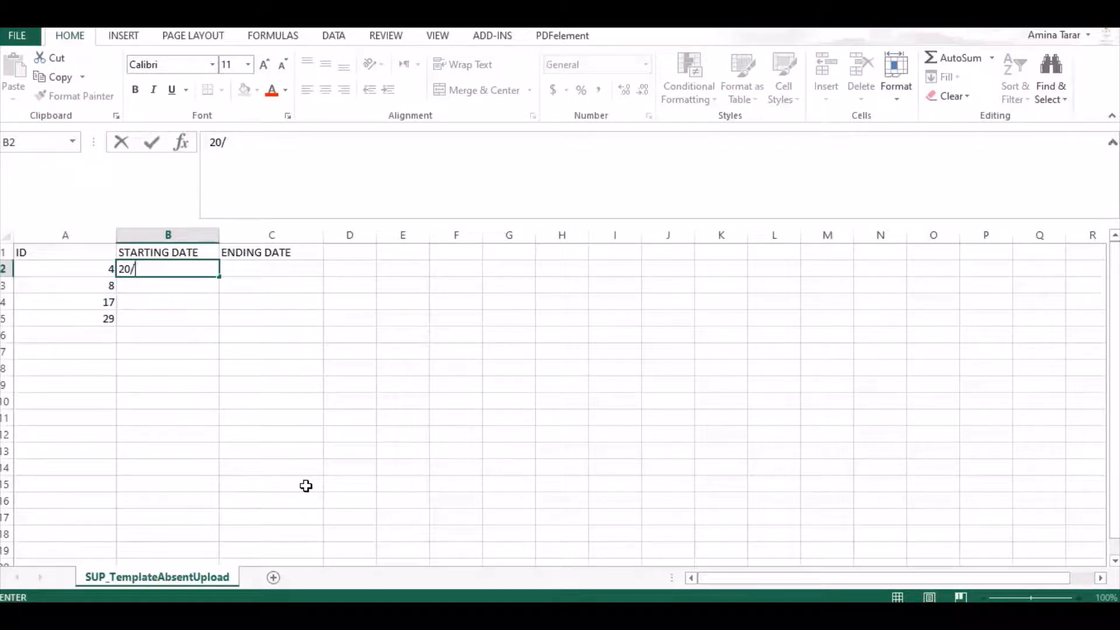
pyautogui.write('/07/2020')
pyautogui.press('Tab')
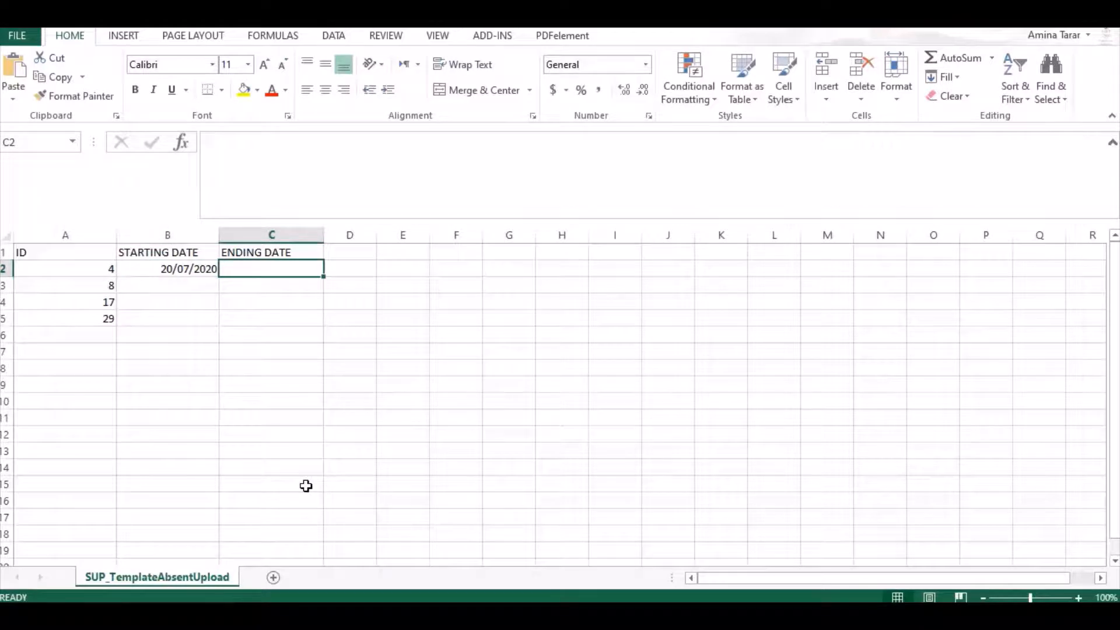
pyautogui.write('23/07')
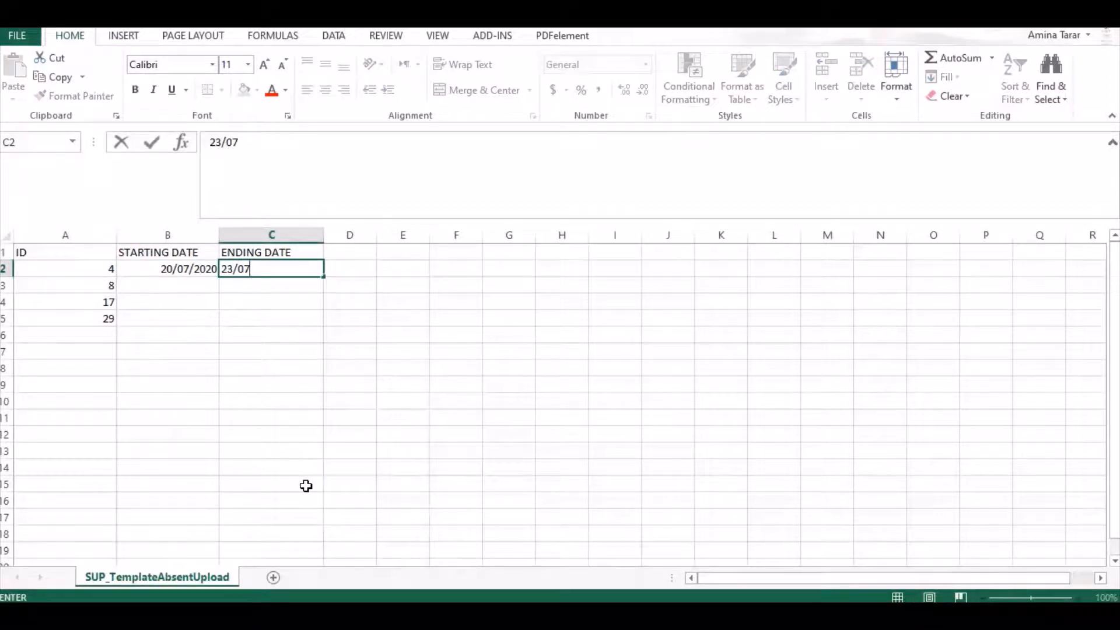
pyautogui.write('/2020')
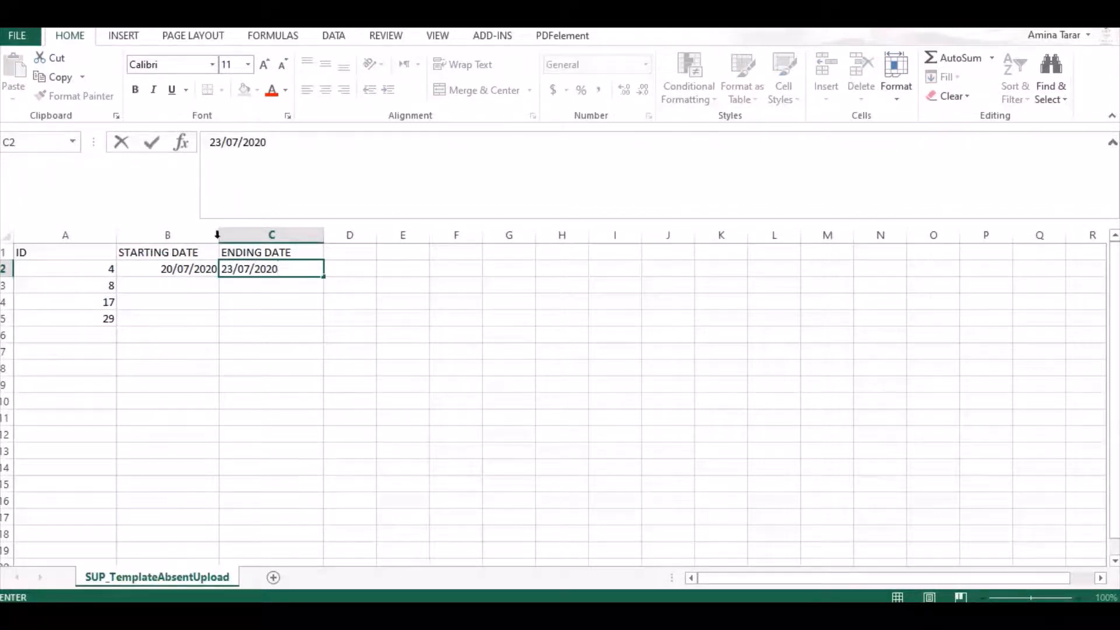
# Enter 01/08/2020 as starting date and 03/08/2020 as ending date for the employee in row 3
pyautogui.click(156, 287)
pyautogui.write('01/')
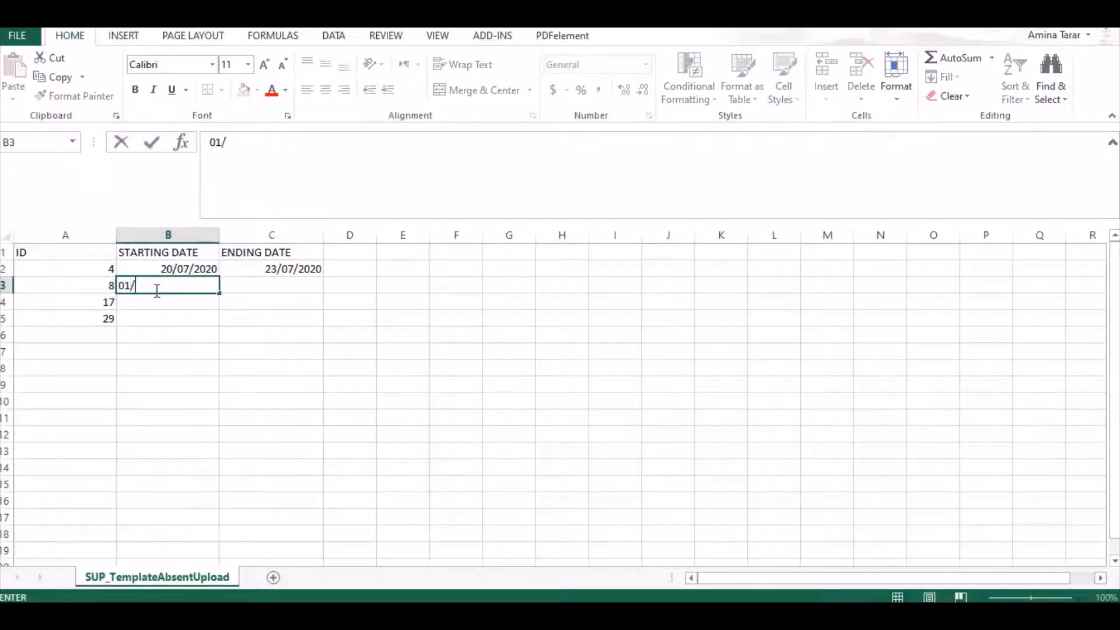
pyautogui.write('08/2020')
pyautogui.press('Tab')
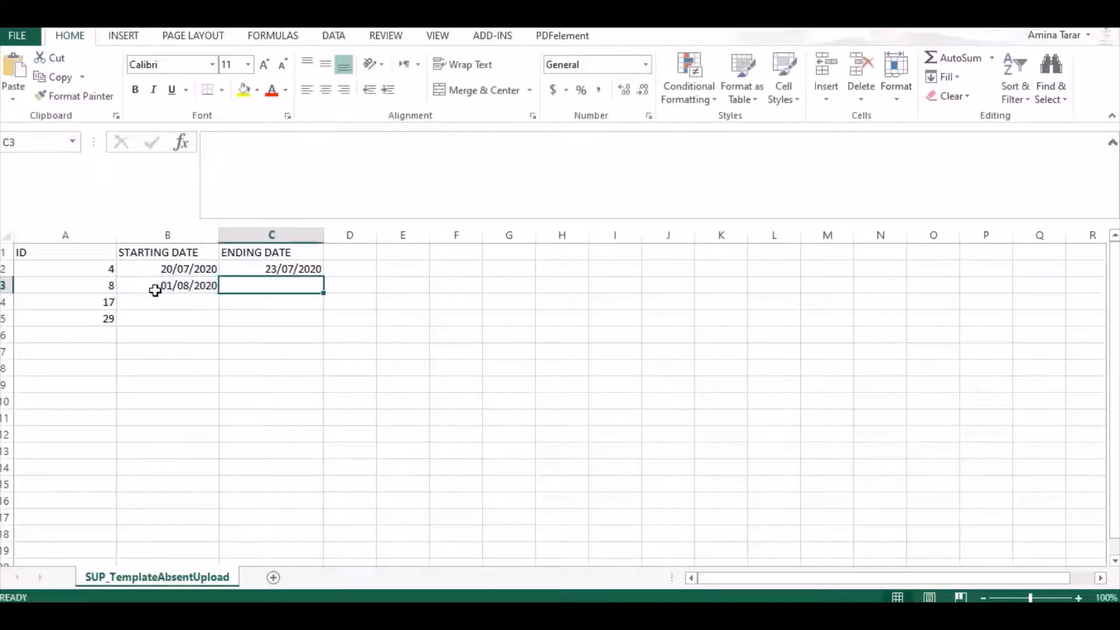
pyautogui.write('03')
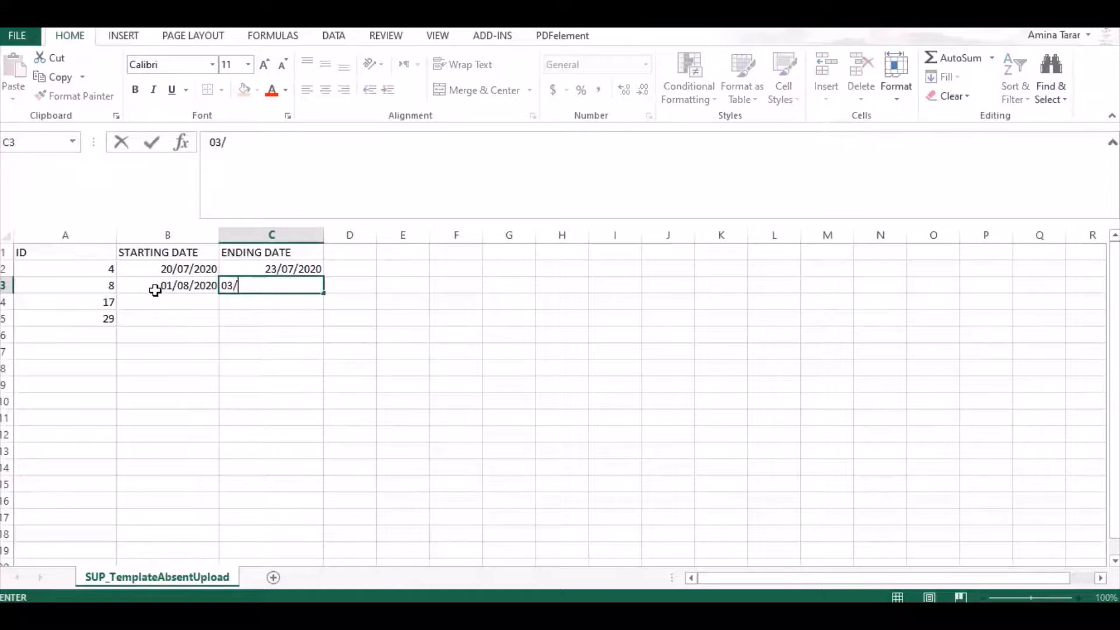
pyautogui.write('/08/2020')
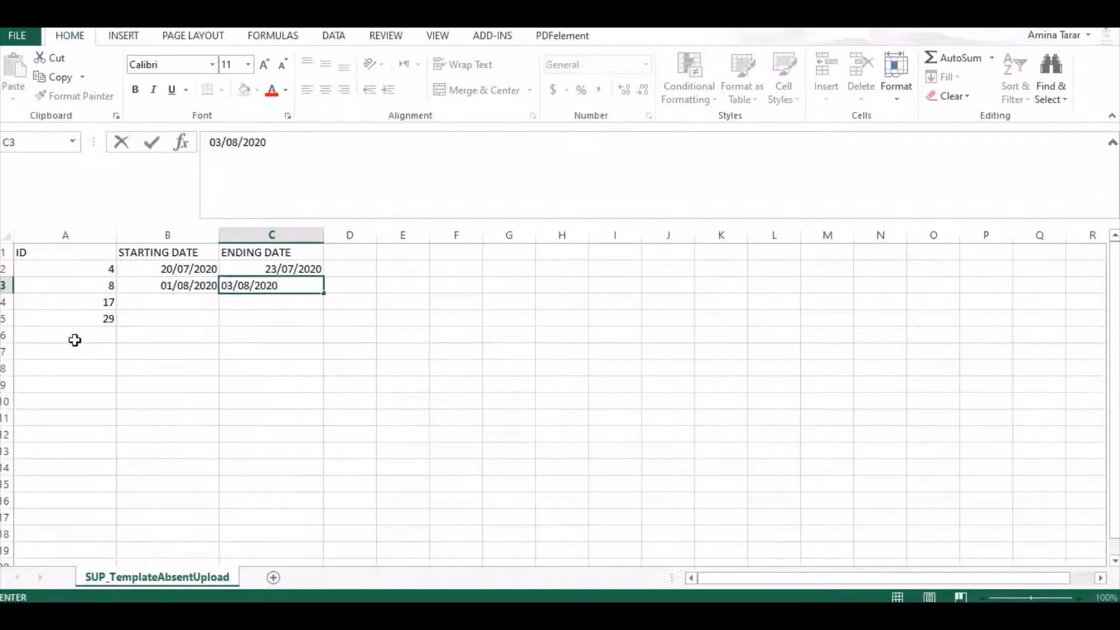
# Copy the starting and ending dates from row 2 into rows 4 and 5
pyautogui.click(178, 302)
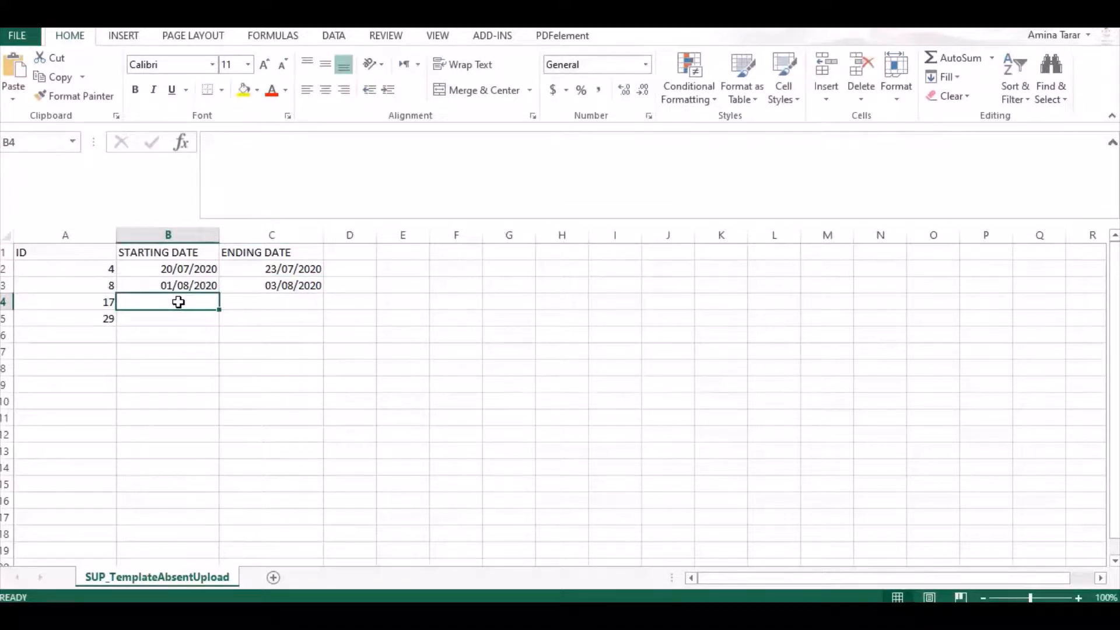
pyautogui.click(177, 270)
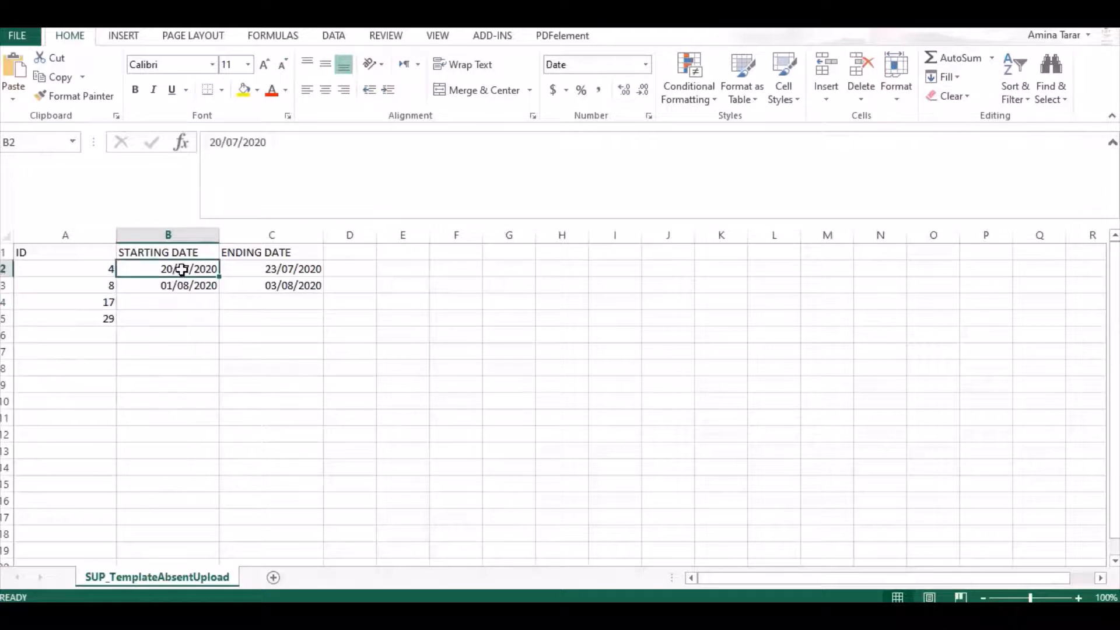
pyautogui.keyDown('ctrl'); pyautogui.click(254, 267); pyautogui.keyUp('ctrl')
pyautogui.hotkey('ctrl', 'c')
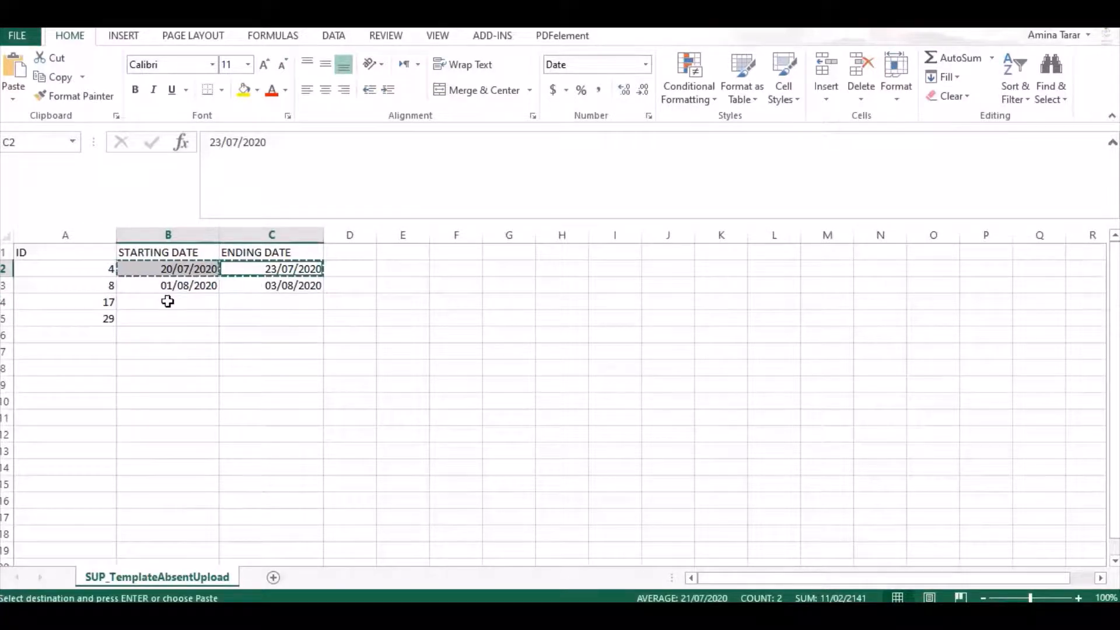
pyautogui.click(169, 301)
pyautogui.hotkey('shift', 'Right')
pyautogui.hotkey('ctrl', 'v')
pyautogui.click(169, 318)
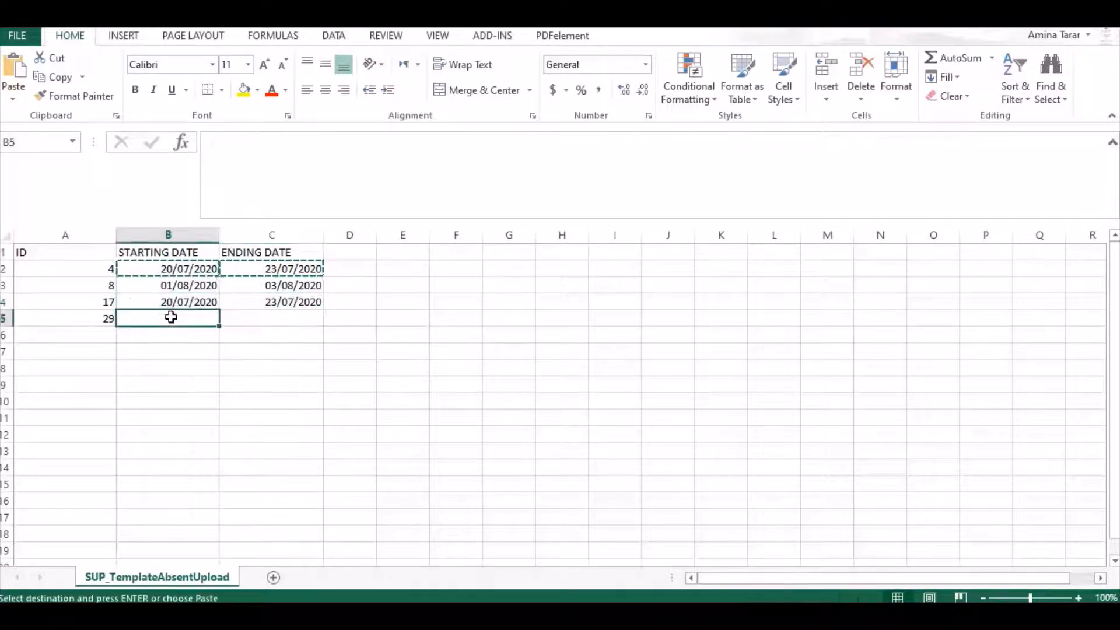
pyautogui.hotkey('shift', 'Right')
pyautogui.hotkey('ctrl', 'v')
pyautogui.click(330, 399)
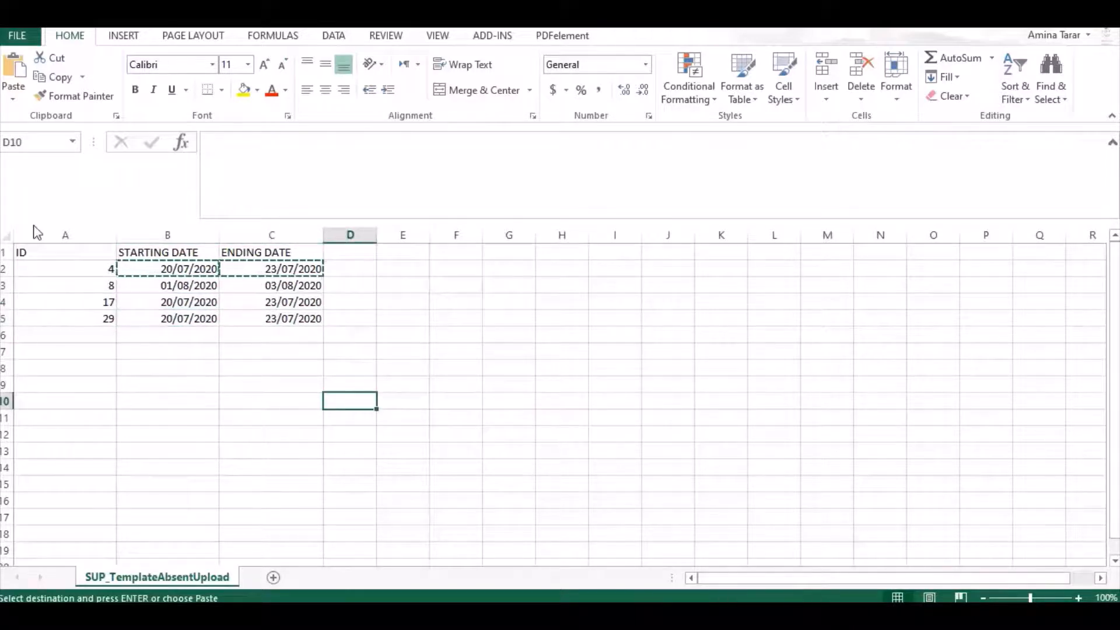
# Save the absence template as SUP_TemplateAbsentUpload.csv in the Desktop's Attendance Upload folder, keeping the CSV (Comma delimited) format
pyautogui.click(17, 37)
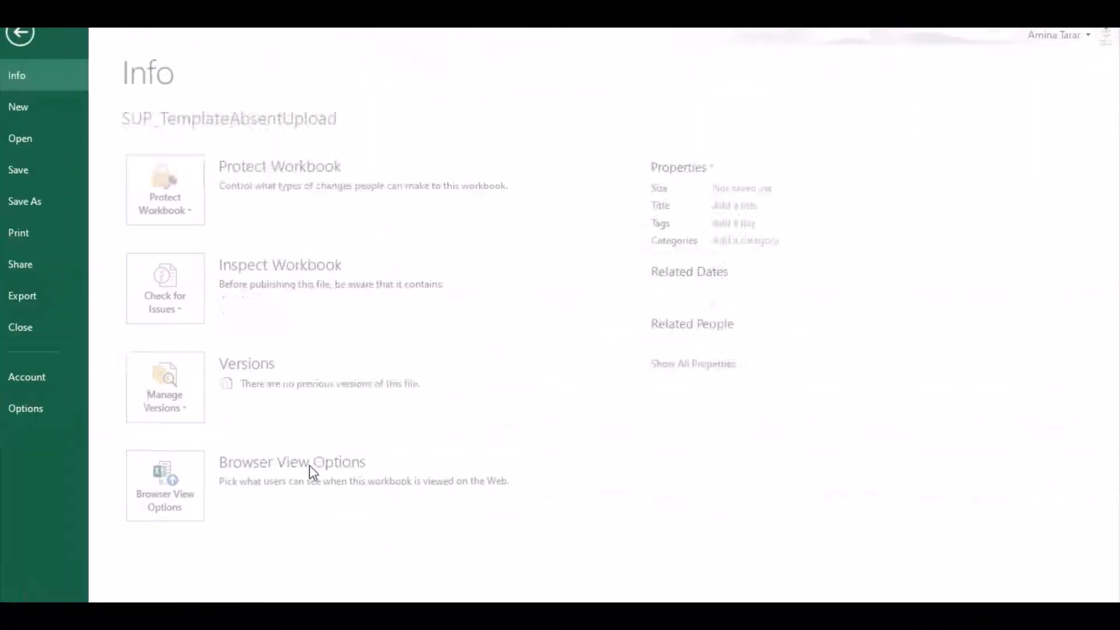
pyautogui.click(39, 200)
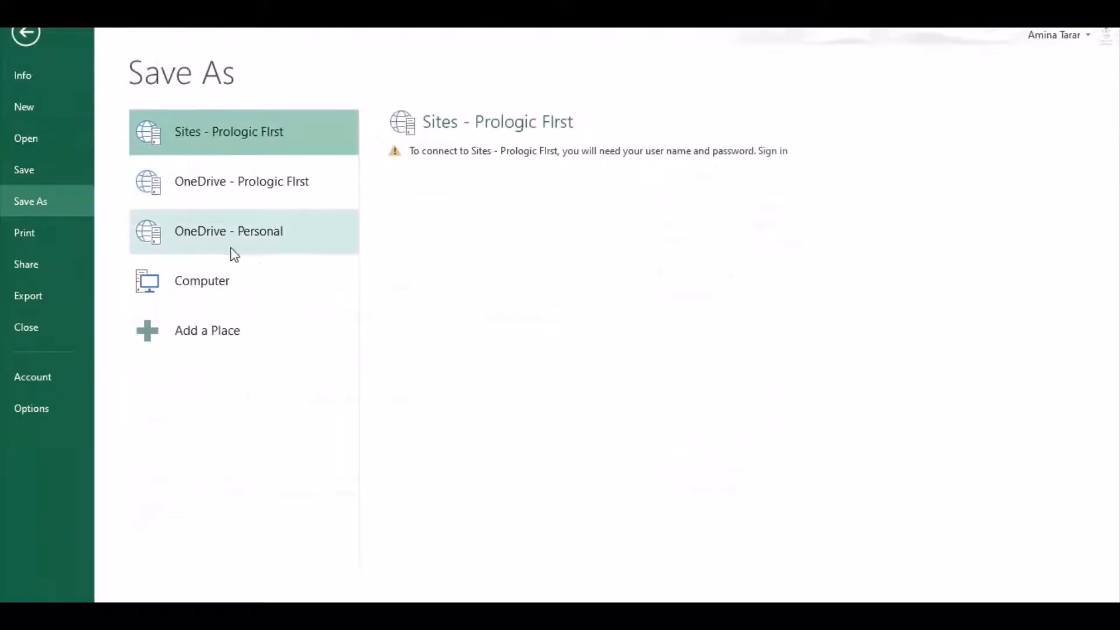
pyautogui.click(208, 281)
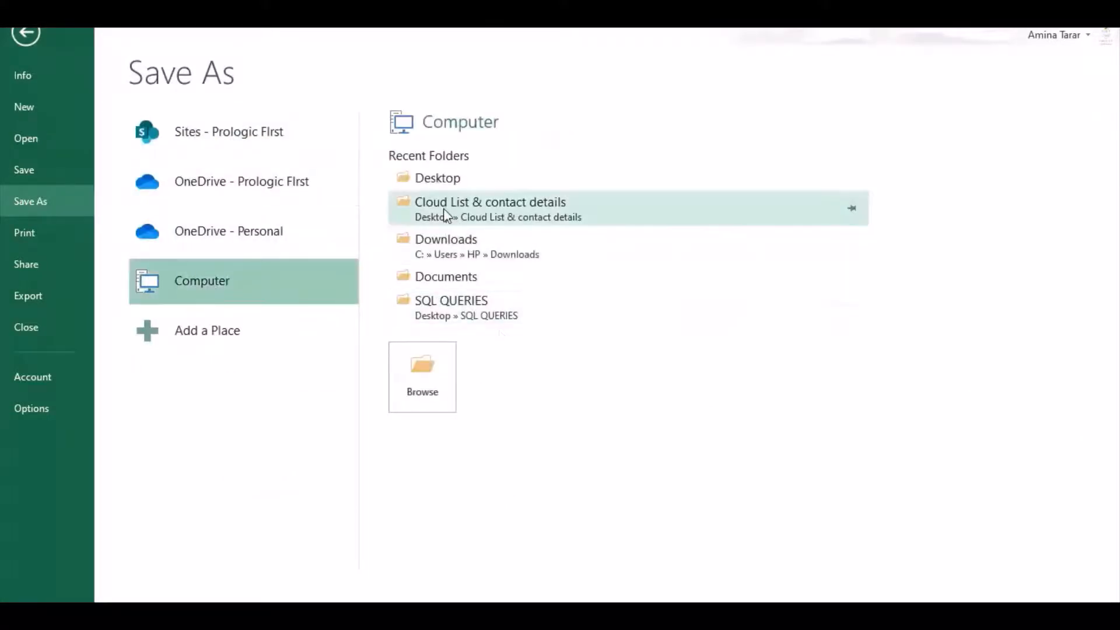
pyautogui.click(424, 178)
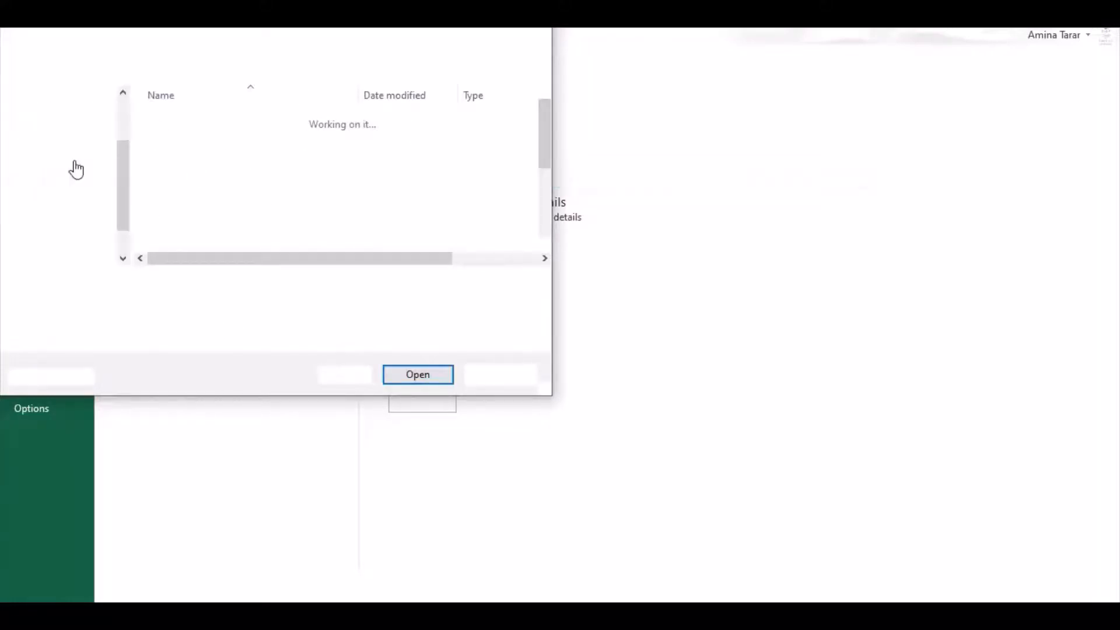
pyautogui.click(63, 169)
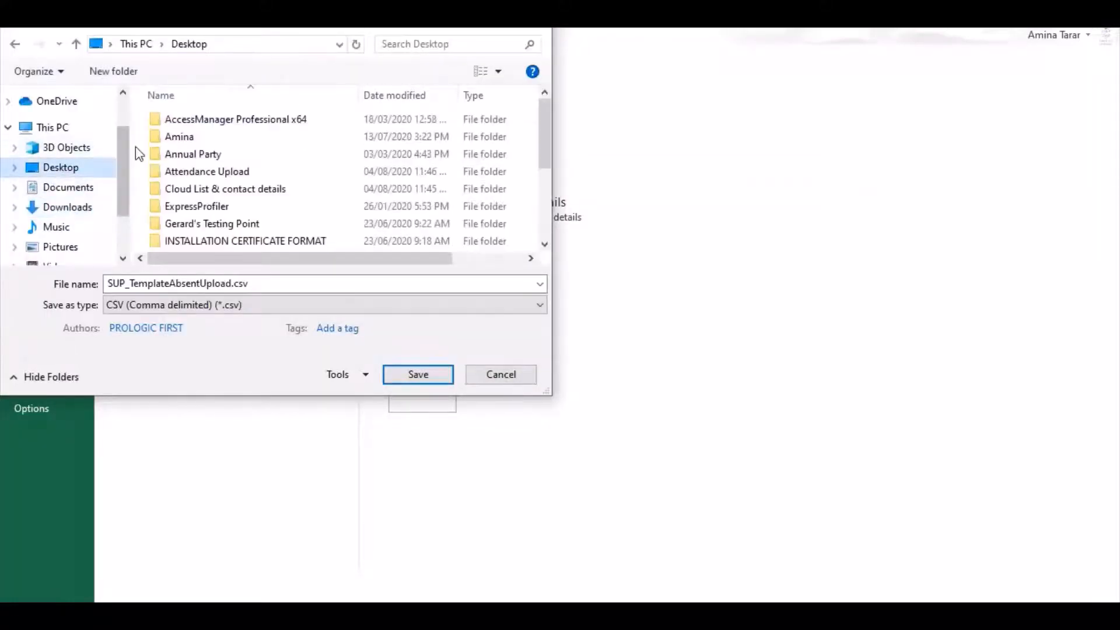
pyautogui.doubleClick(182, 171)
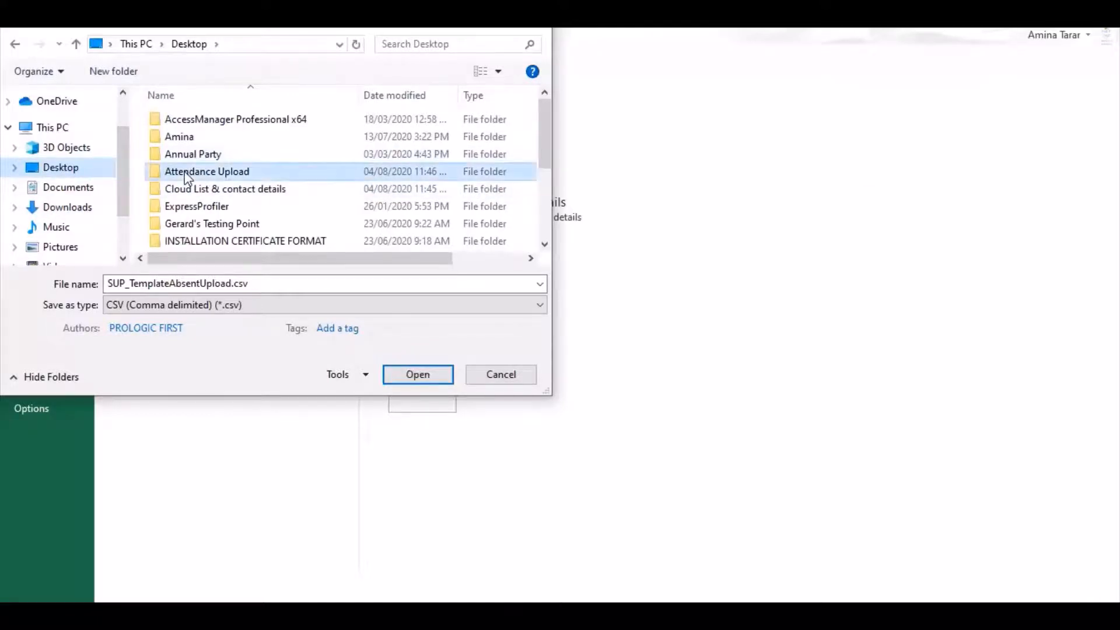
pyautogui.click(414, 372)
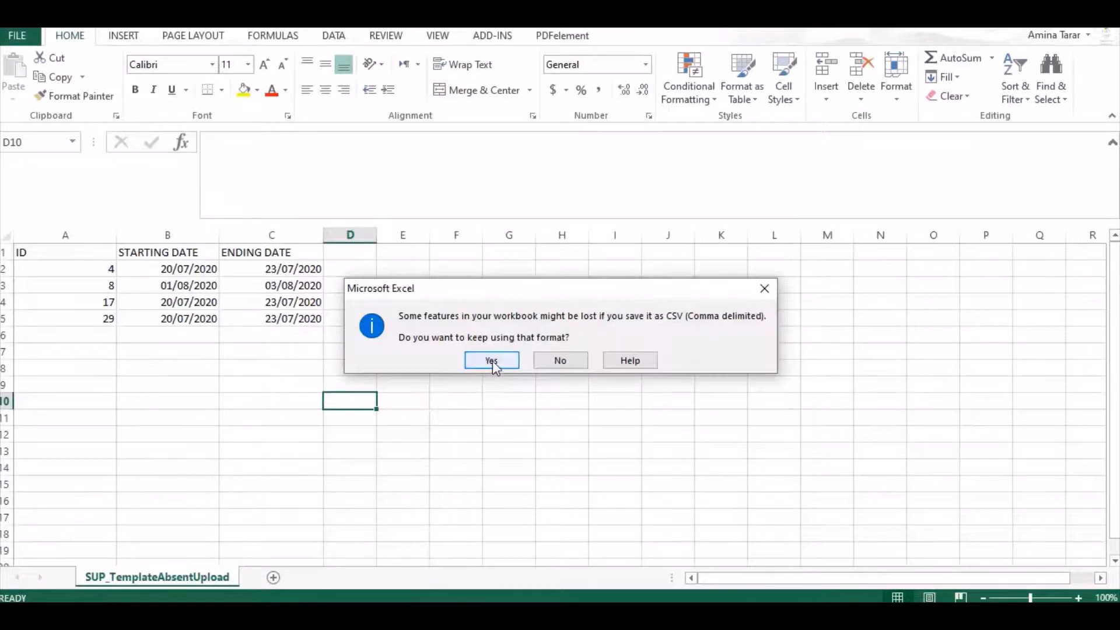
pyautogui.click(492, 360)
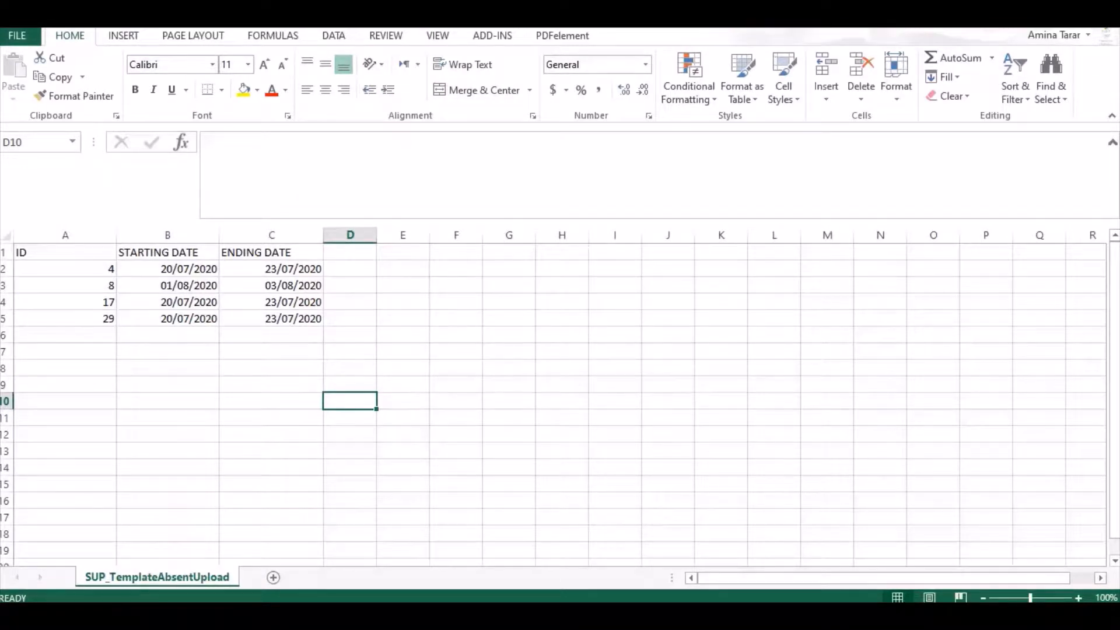
# Close the absence template workbook without saving it again
pyautogui.hotkey('alt', 'F4')
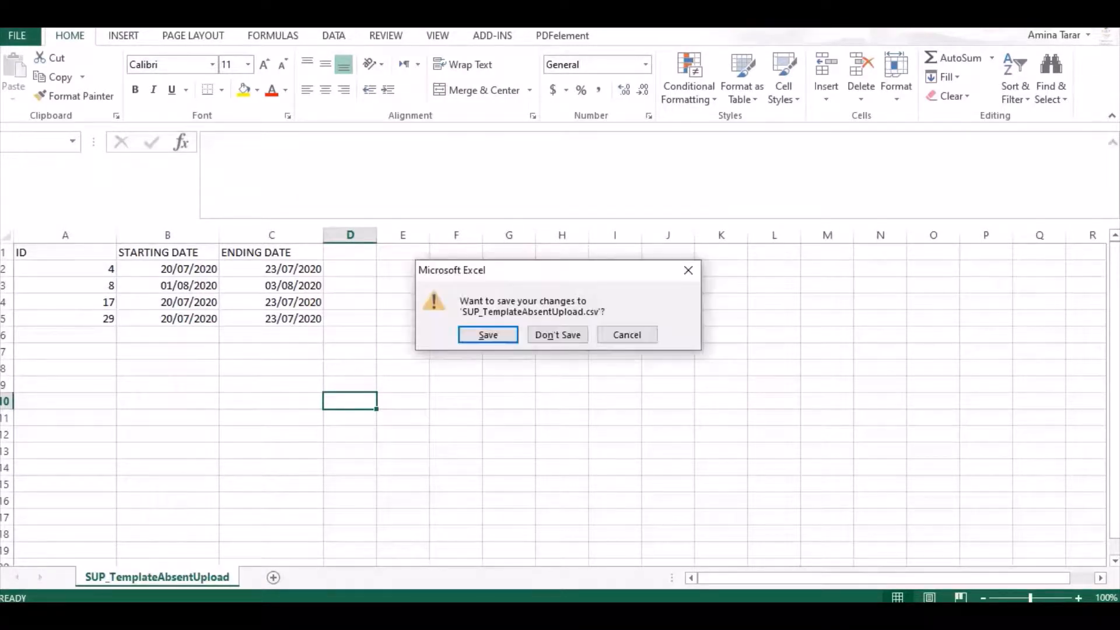
pyautogui.click(491, 335)
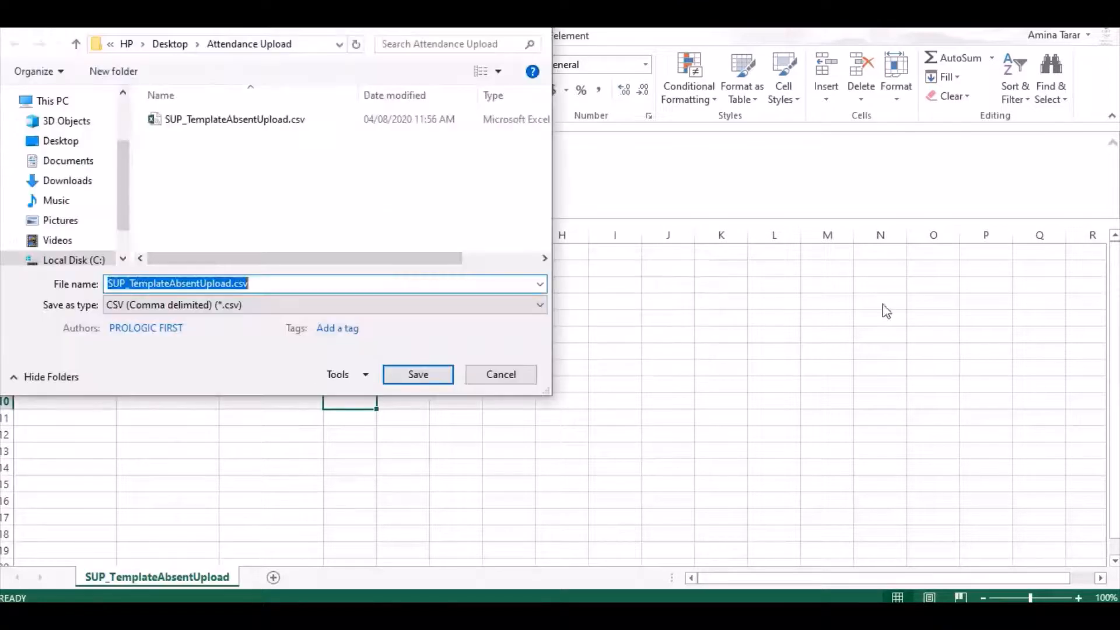
pyautogui.click(538, 22)
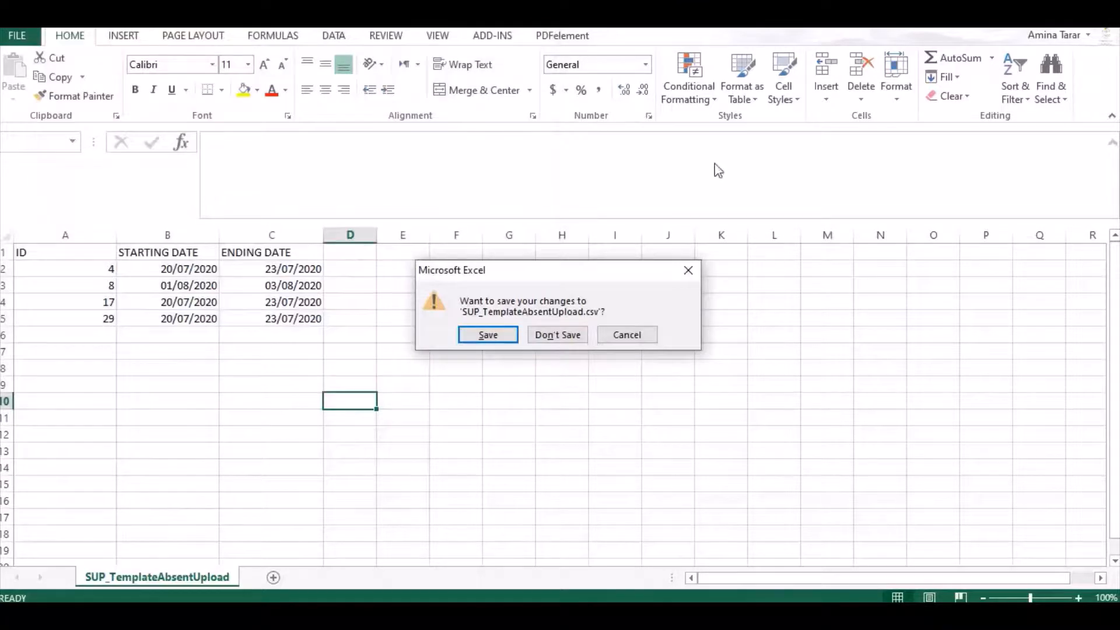
pyautogui.click(566, 339)
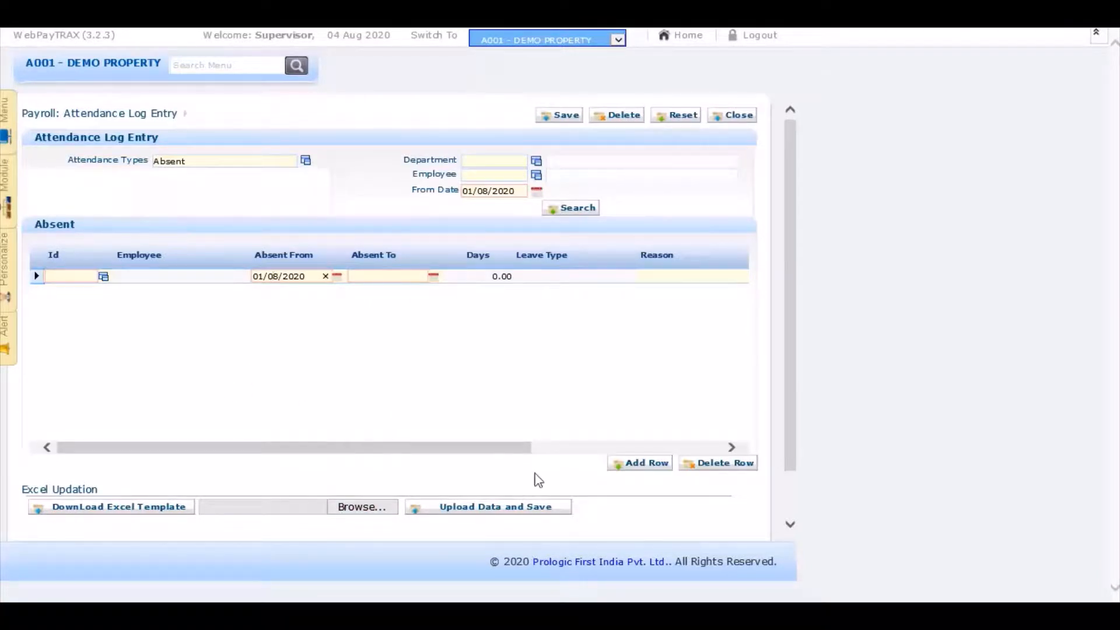
# In WebPayTRAX, upload and save the absences from SUP_TemplateAbsentUpload.csv in the Desktop's Attendance Upload folder
pyautogui.click(357, 509)
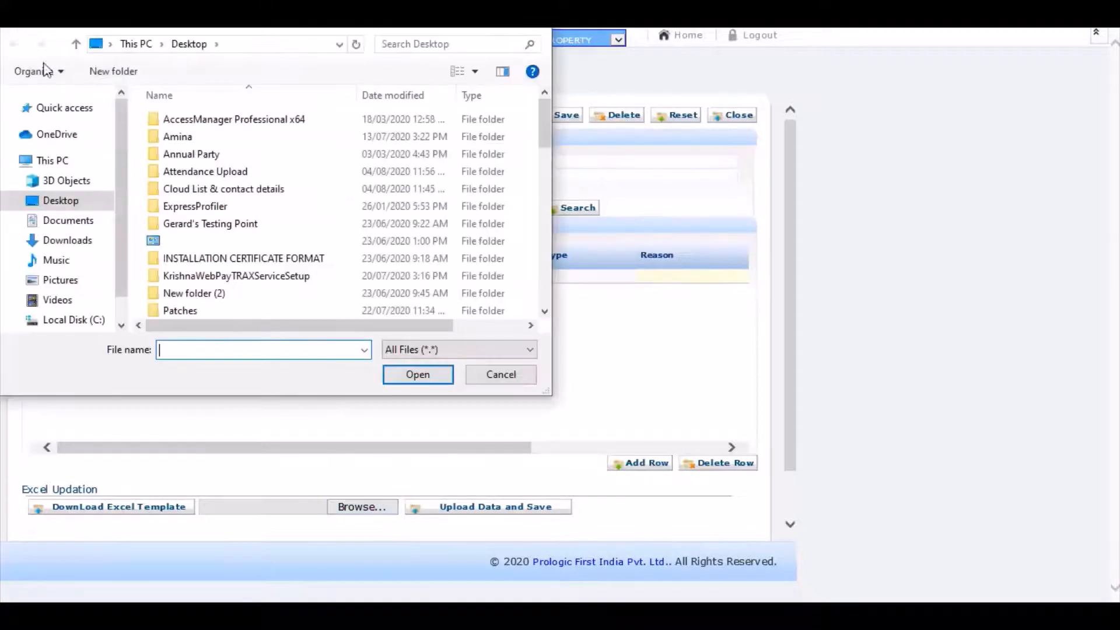
pyautogui.doubleClick(195, 173)
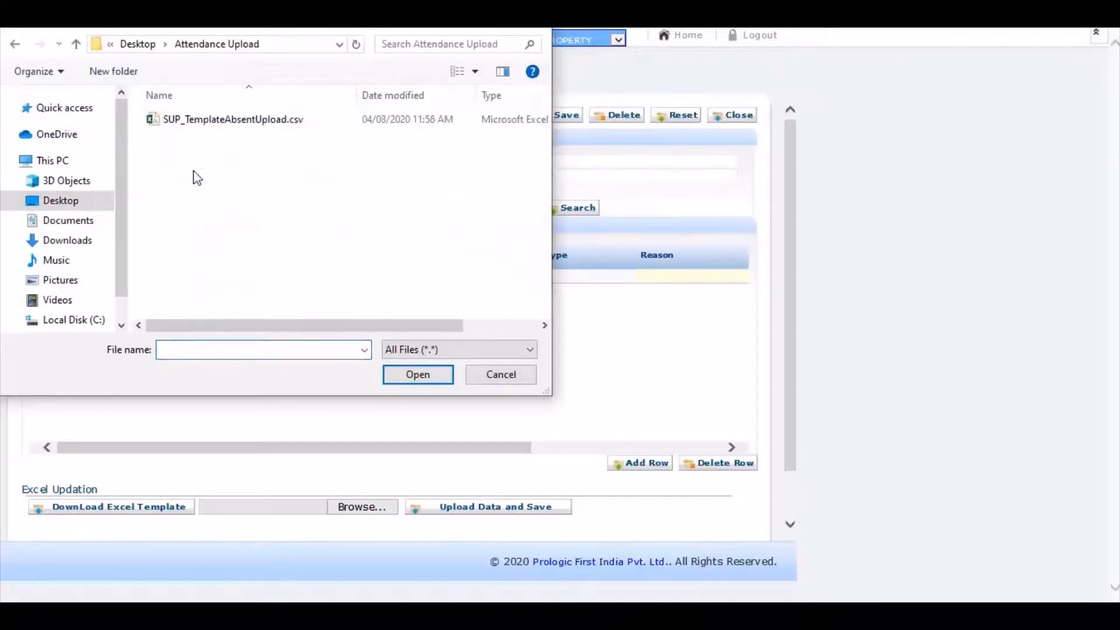
pyautogui.click(245, 120)
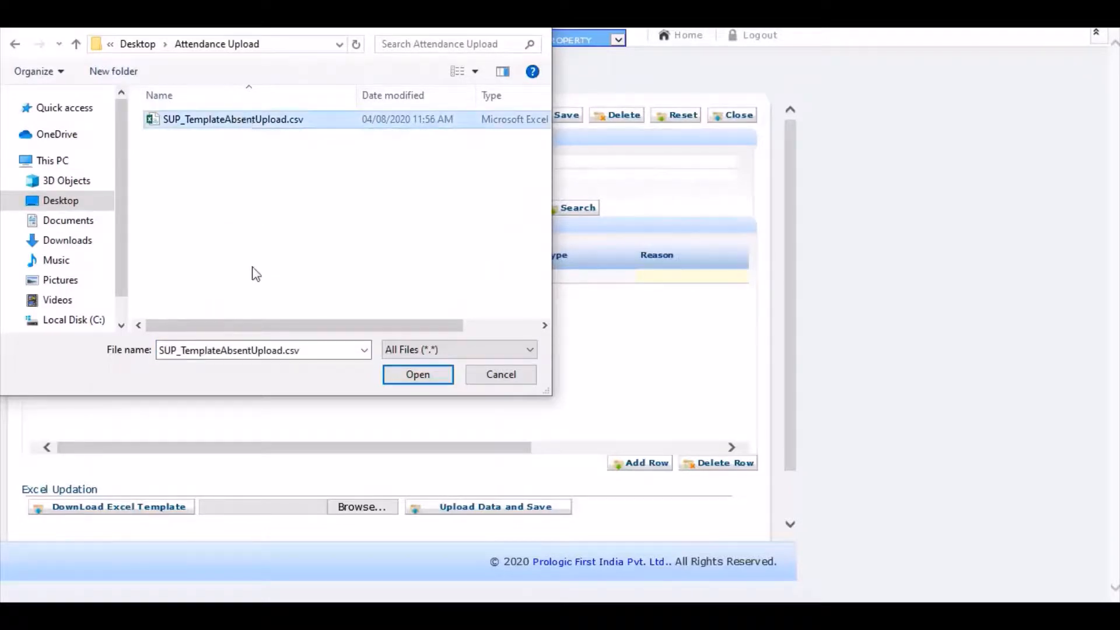
pyautogui.click(428, 376)
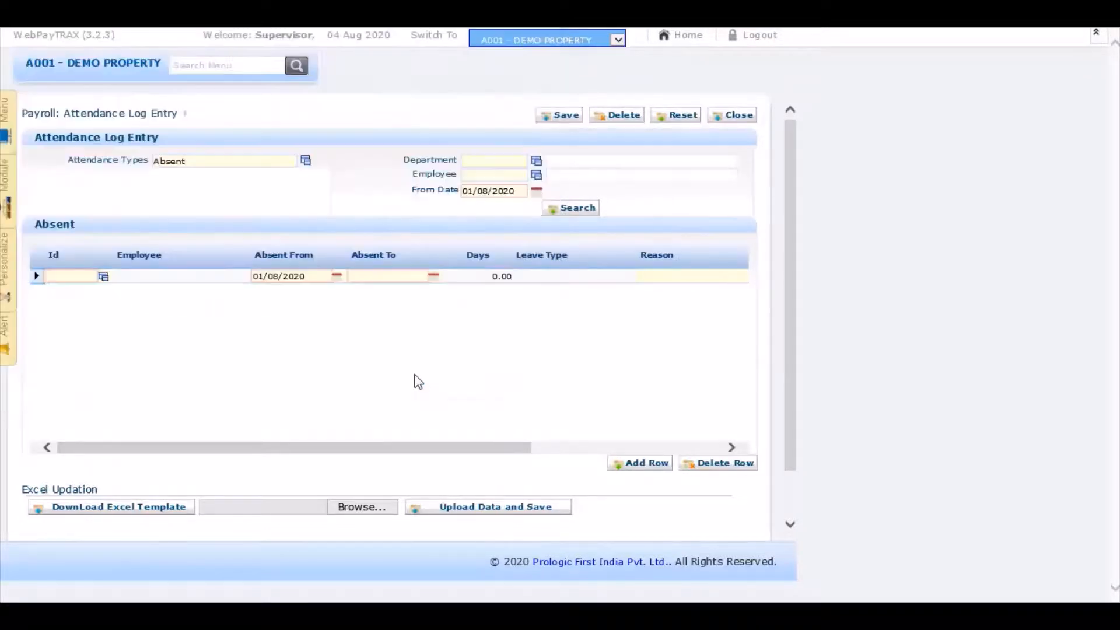
pyautogui.click(515, 511)
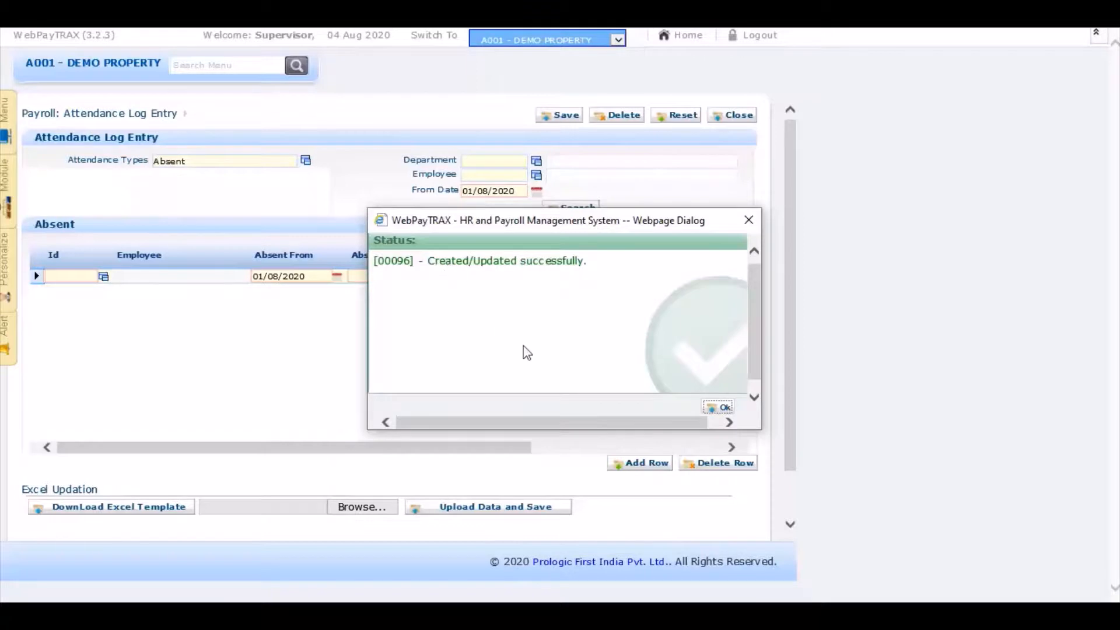
pyautogui.click(718, 408)
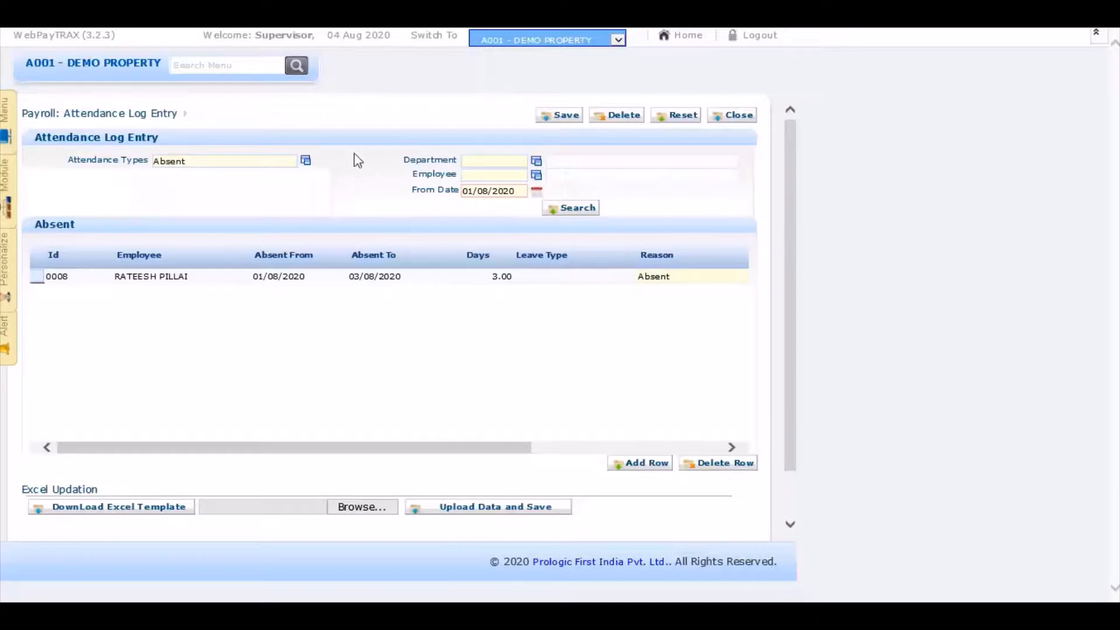
# Search the absences from 1/07/2020 for the Security department employee listed in the uploaded file
pyautogui.moveTo(520, 192); pyautogui.dragTo(442, 188)
pyautogui.press('BackSpace')
pyautogui.write('01/07/2020')
pyautogui.click(535, 319)
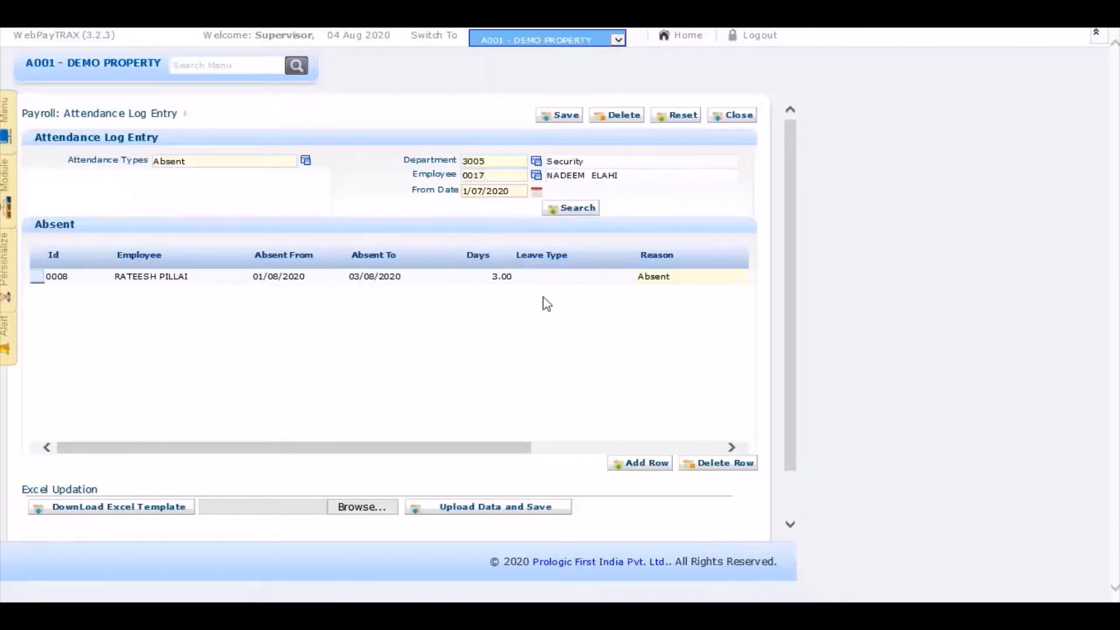
pyautogui.click(564, 211)
# Search the absences of the Finance department employee listed first in the uploaded file, by employee ID
pyautogui.click(492, 175)
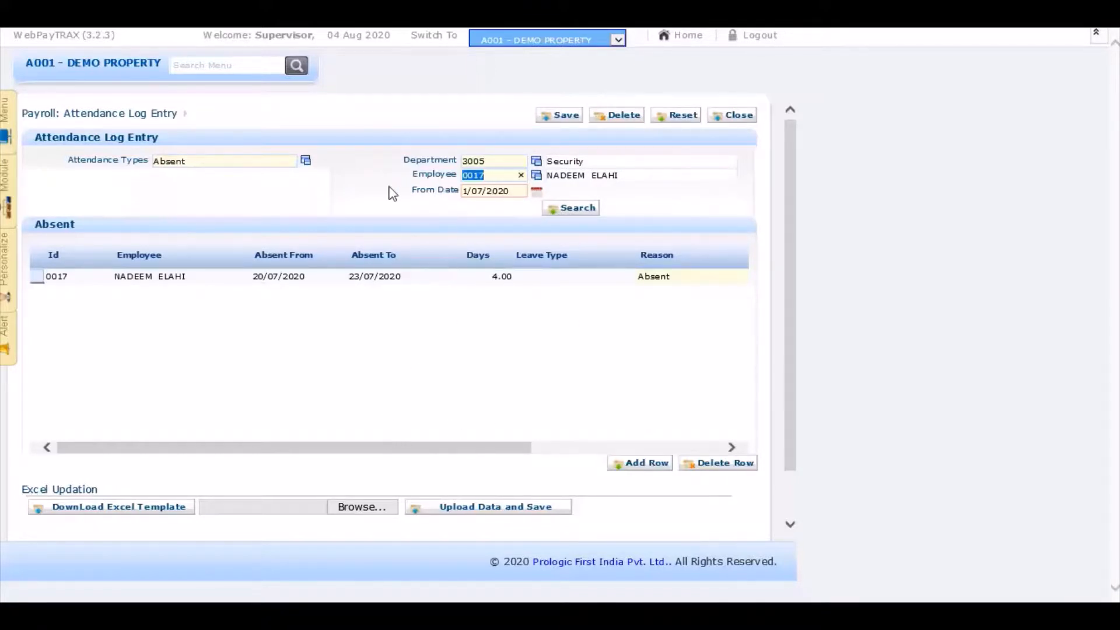
pyautogui.press('BackSpace')
pyautogui.write('0004')
pyautogui.click(568, 212)
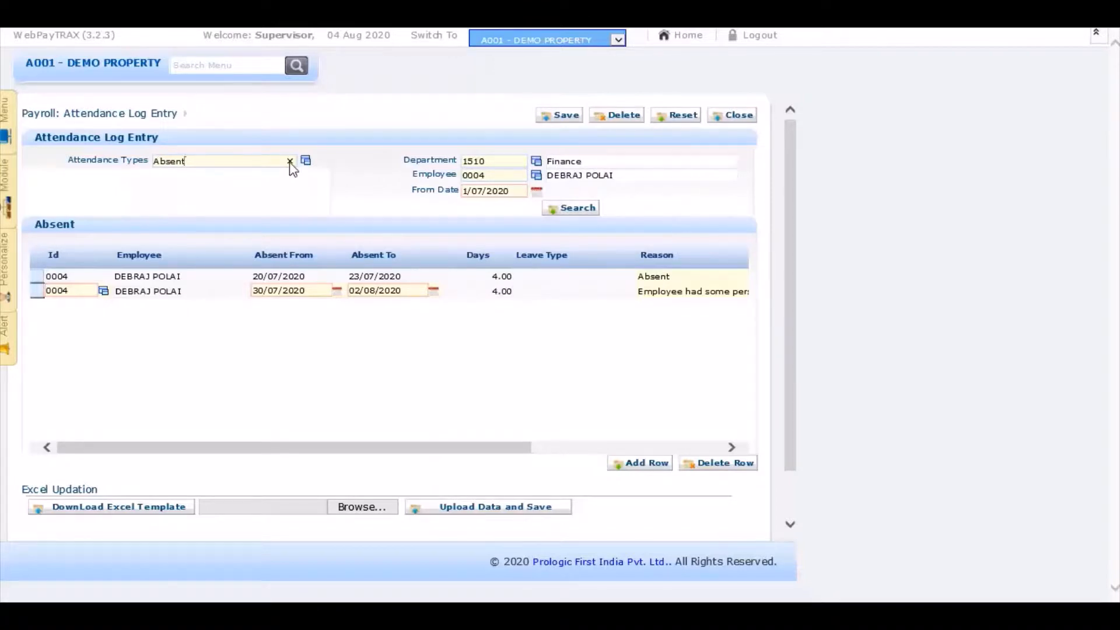
# Reset the Attendance Log Entry form and choose Overtime as the attendance type
pyautogui.click(290, 161)
pyautogui.click(677, 117)
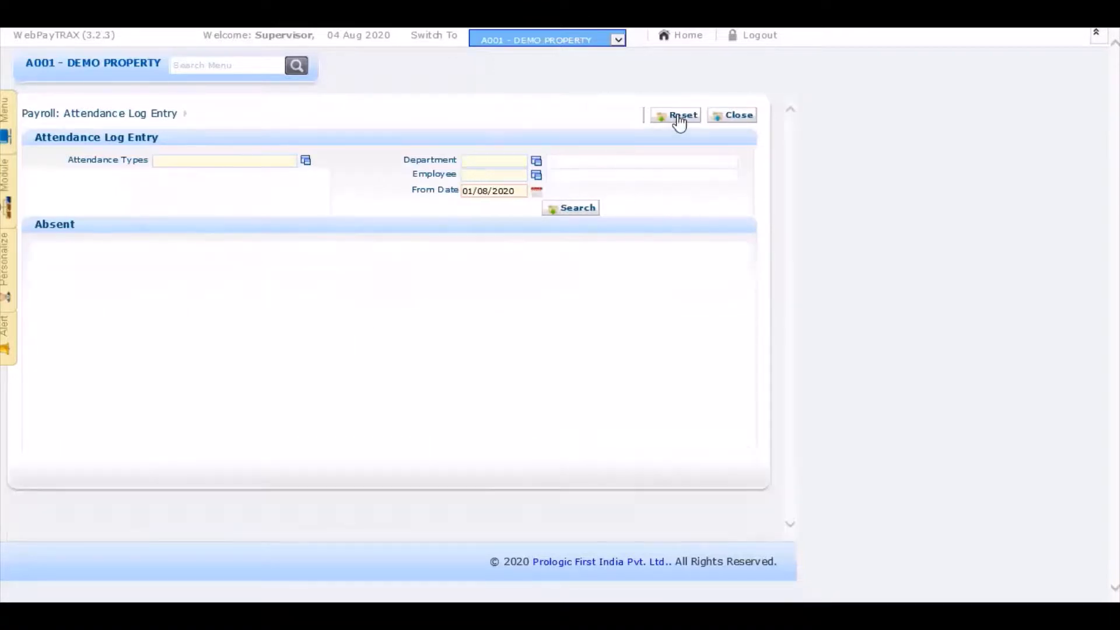
pyautogui.click(306, 161)
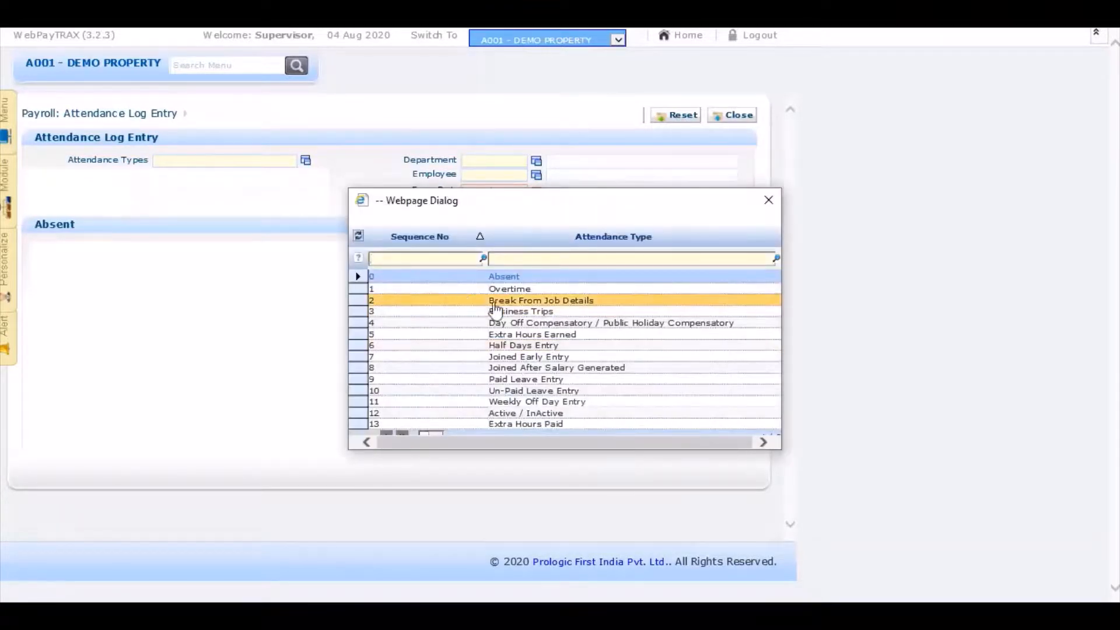
pyautogui.click(513, 289)
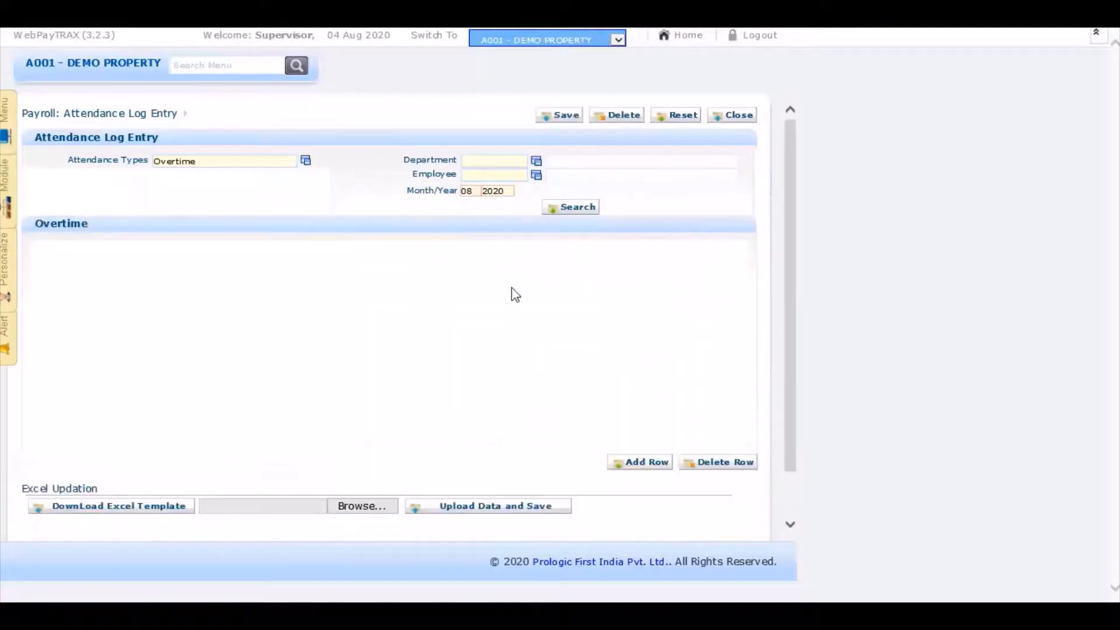
# Download the overtime Excel template and open SUP_TemplateOvertimeUpload.csv in Excel despite the file format warnings
pyautogui.click(134, 506)
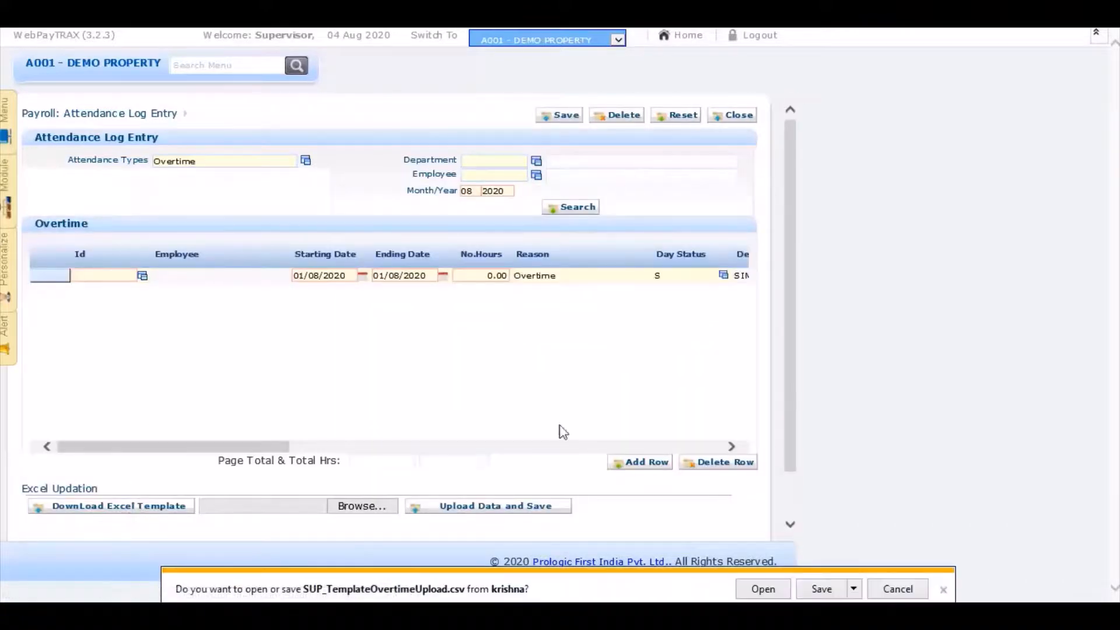
pyautogui.click(767, 589)
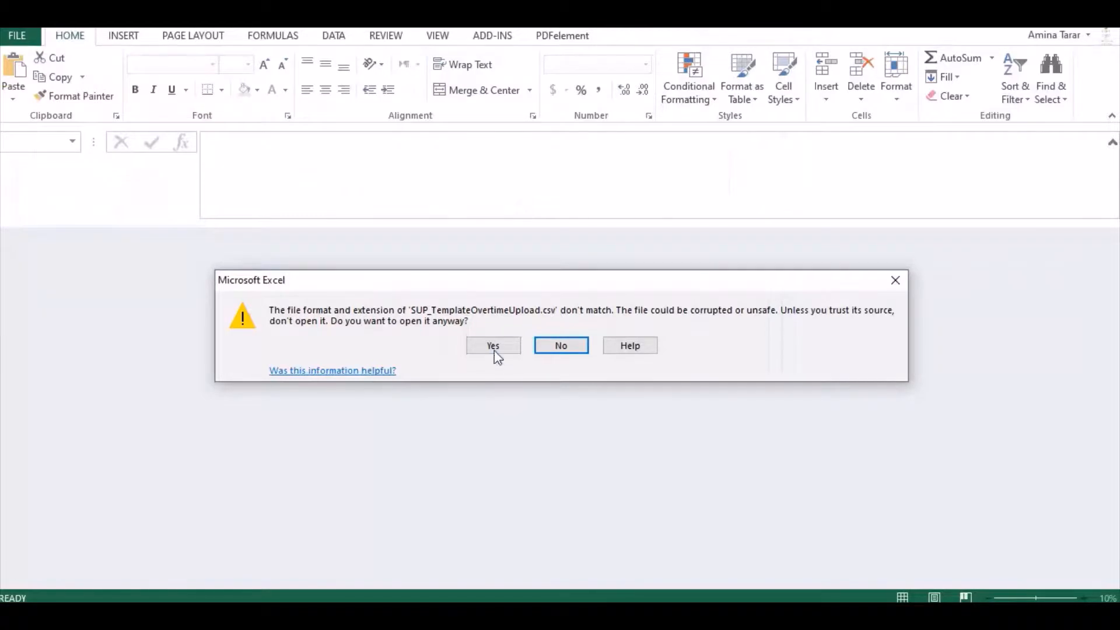
pyautogui.click(493, 345)
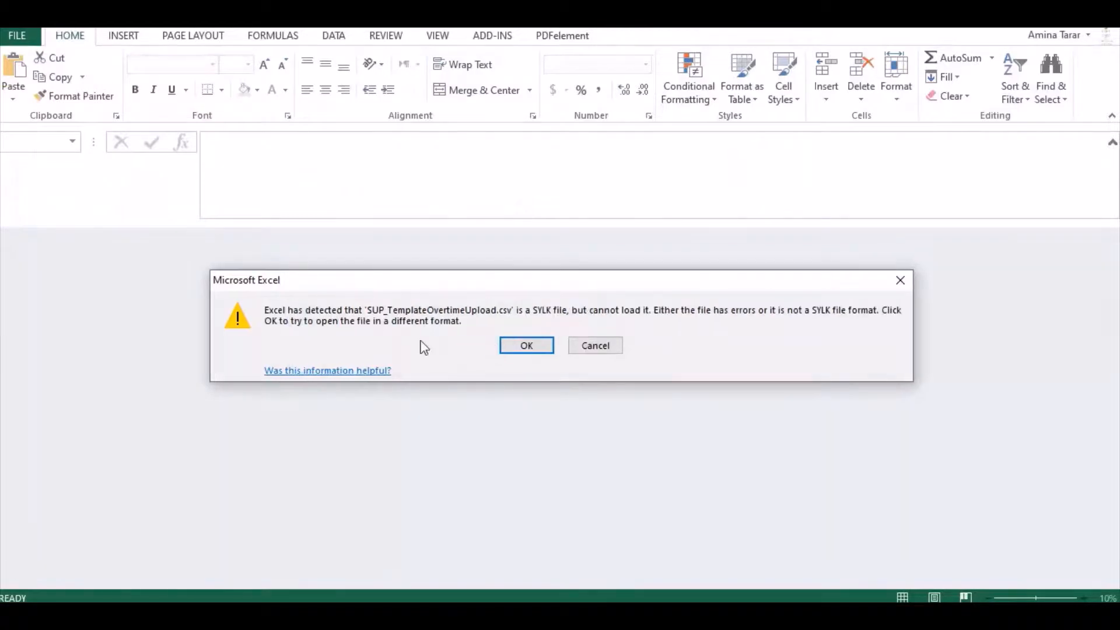
pyautogui.click(526, 346)
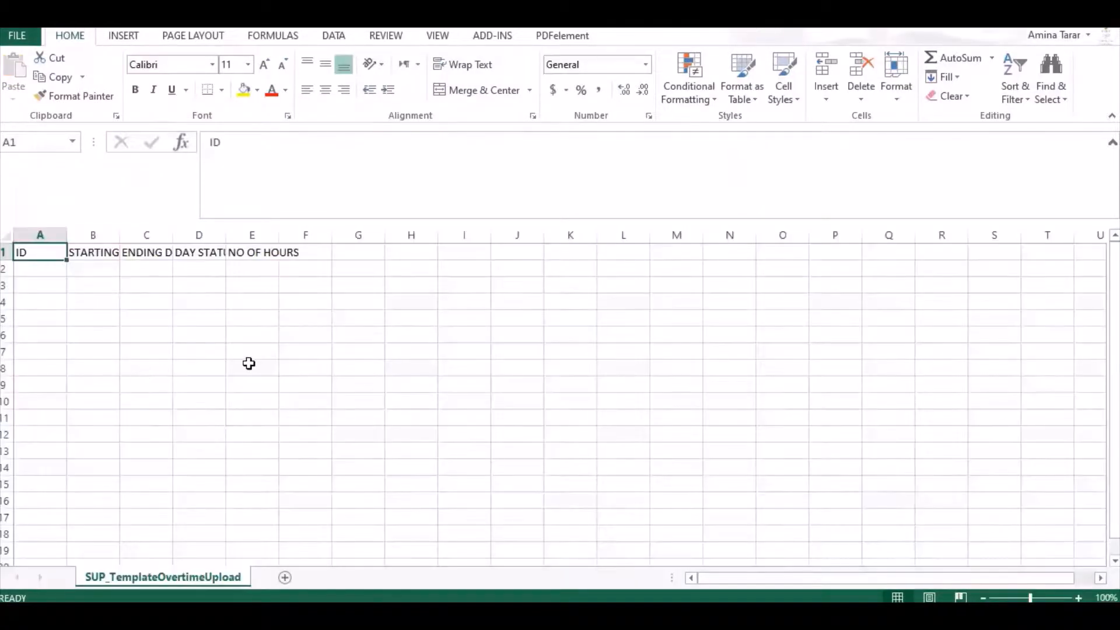
# Widen columns B to E of the overtime template to fit their full headings
pyautogui.click(100, 235)
pyautogui.moveTo(120, 236); pyautogui.dragTo(416, 235)
pyautogui.click(204, 236)
pyautogui.click(266, 235)
pyautogui.click(350, 235)
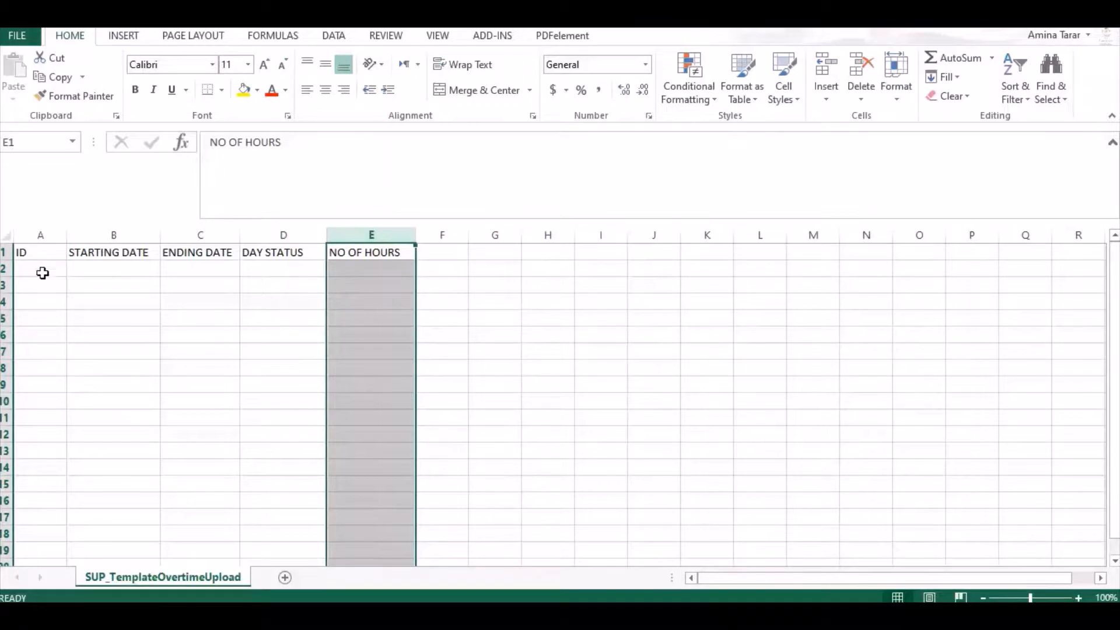
# Enter the Finance employee's ID in cell A2 and 19/07/2020 as the starting date in B2
pyautogui.click(40, 271)
pyautogui.write('0004')
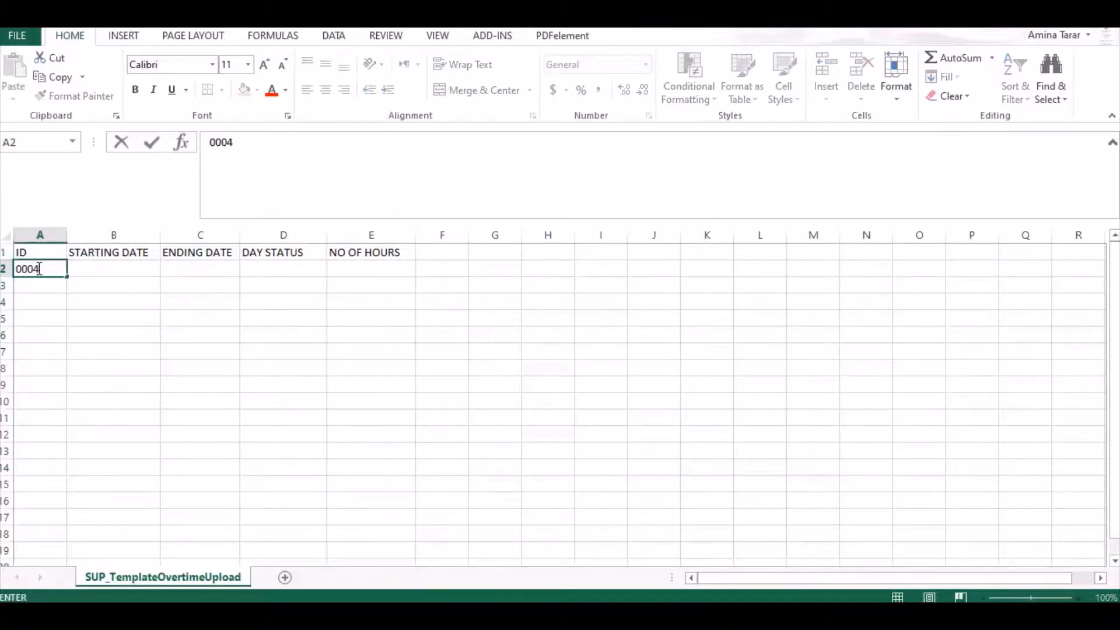
pyautogui.press('Tab')
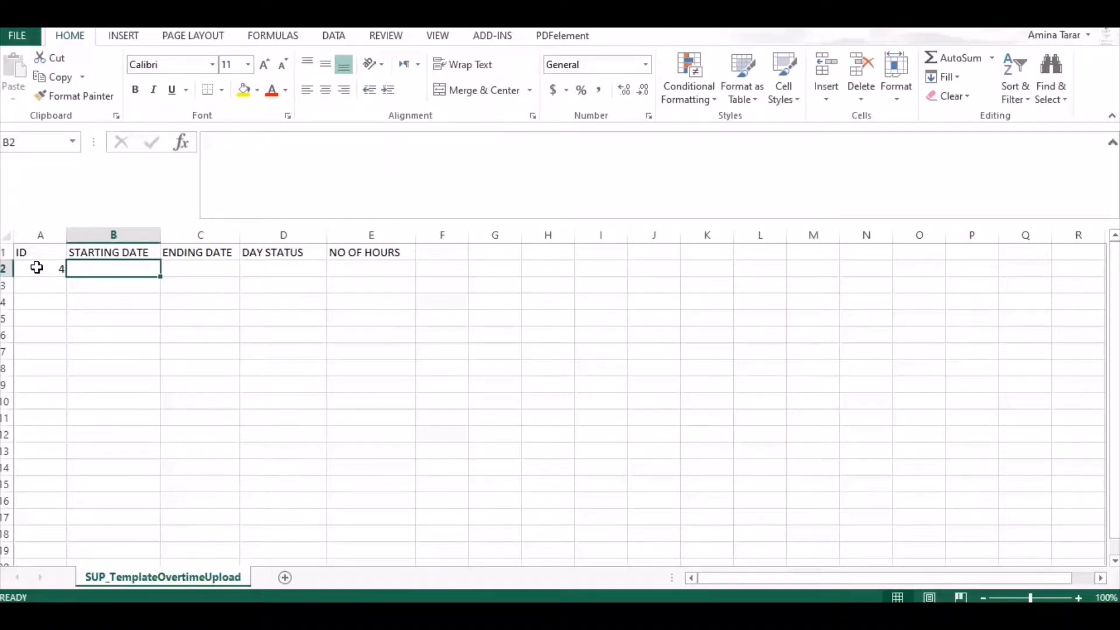
pyautogui.write('0')
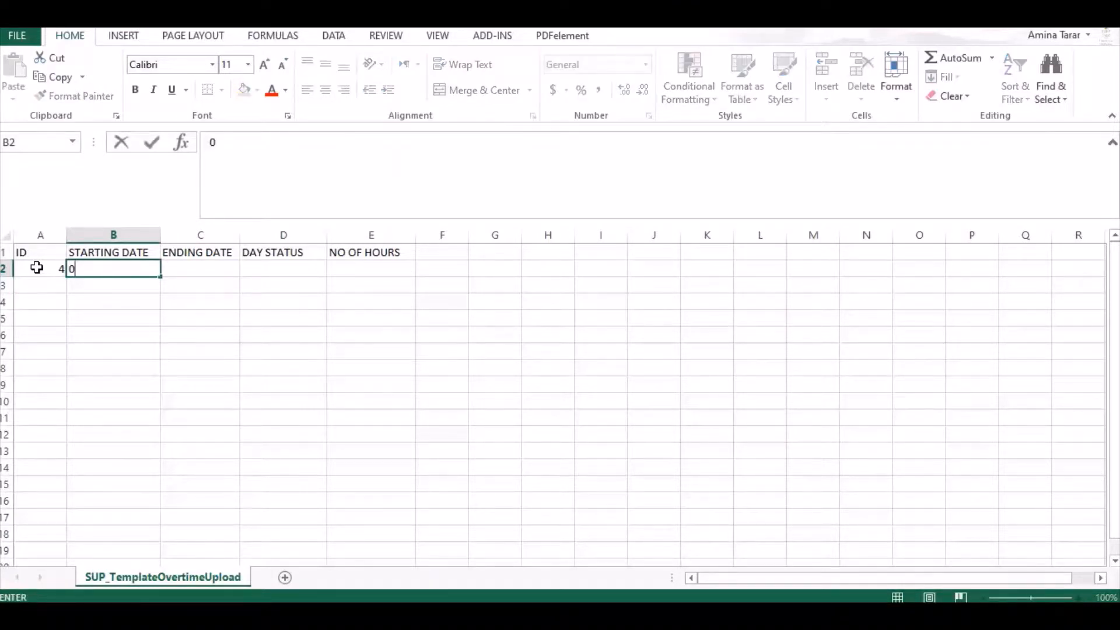
pyautogui.write('07/2020')
pyautogui.press('Tab')
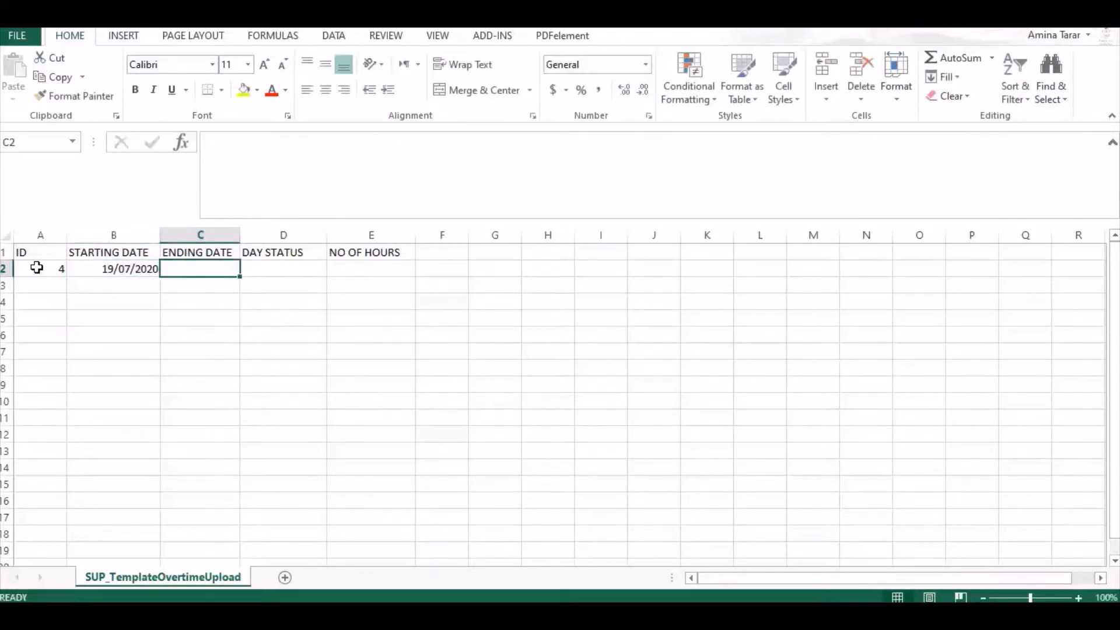
# Change the starting date in cell B2 to 18/07/2020 and select the ending date cell in row 2
pyautogui.click(93, 268)
pyautogui.doubleClick(93, 268)
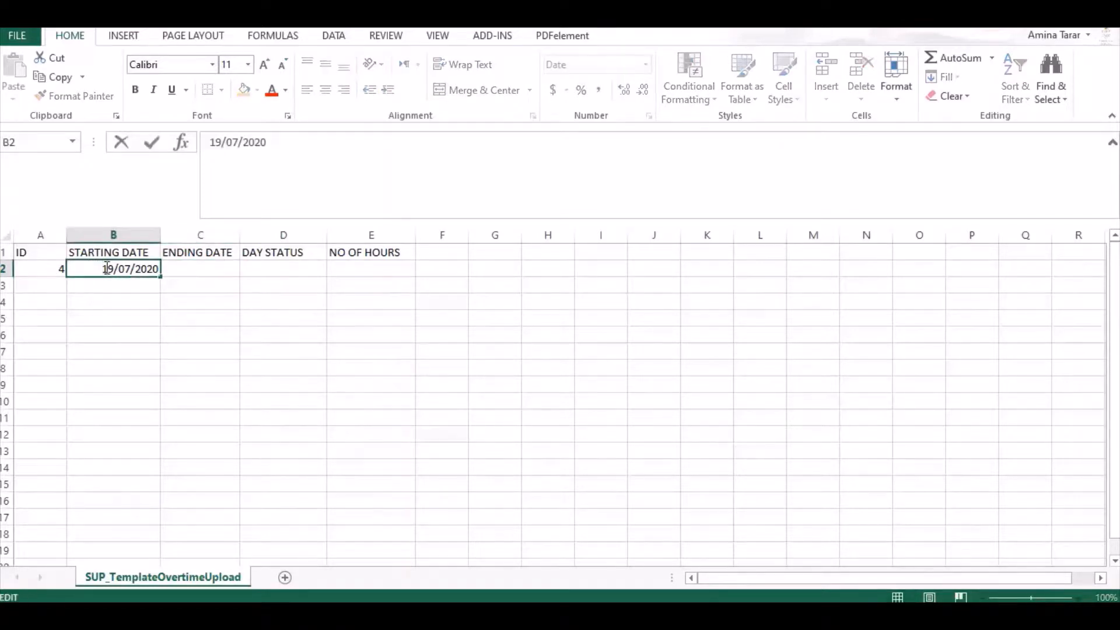
pyautogui.press('BackSpace')
pyautogui.write('8')
pyautogui.click(213, 257)
pyautogui.click(213, 270)
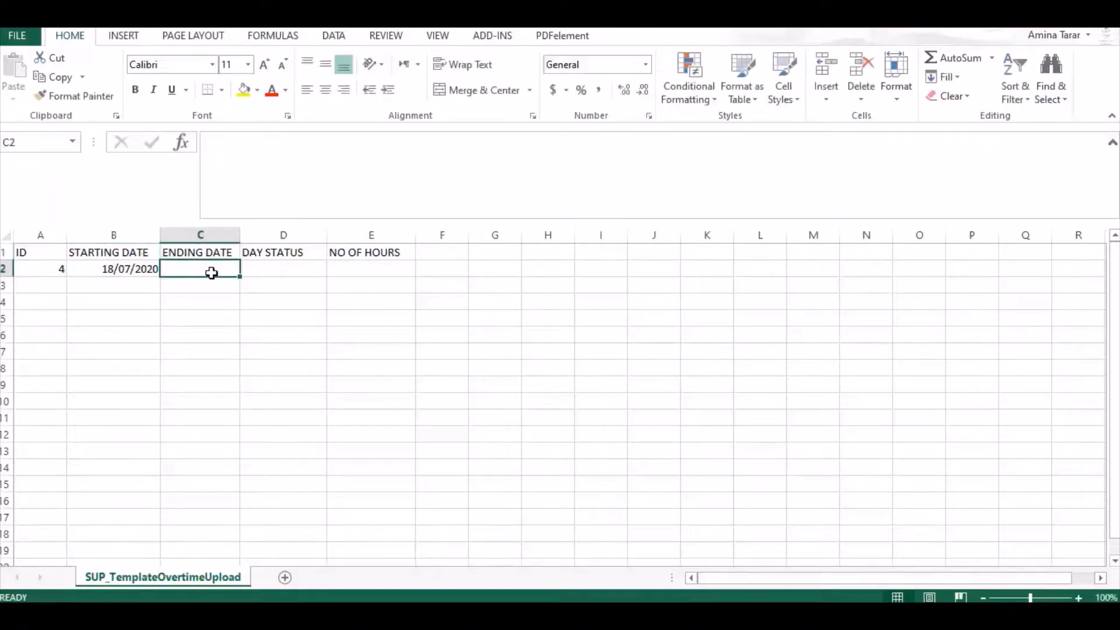
# Enter 19/07/2020 as the ending date in cell C2 of the overtime template and move to the day status cell
pyautogui.write('19/07/')
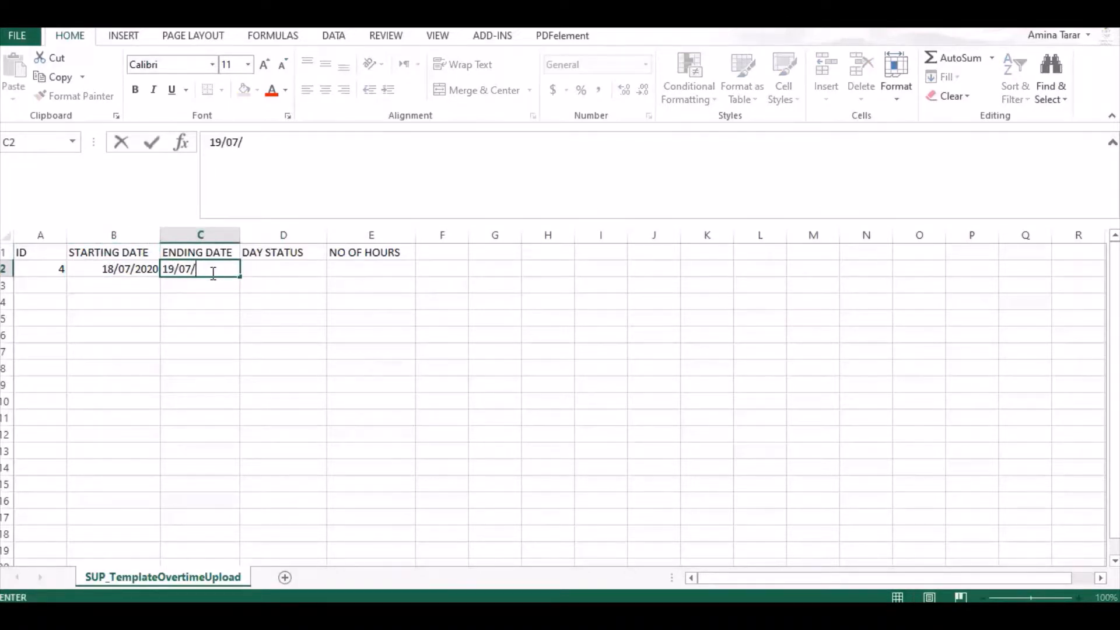
pyautogui.write('2020')
pyautogui.click(257, 269)
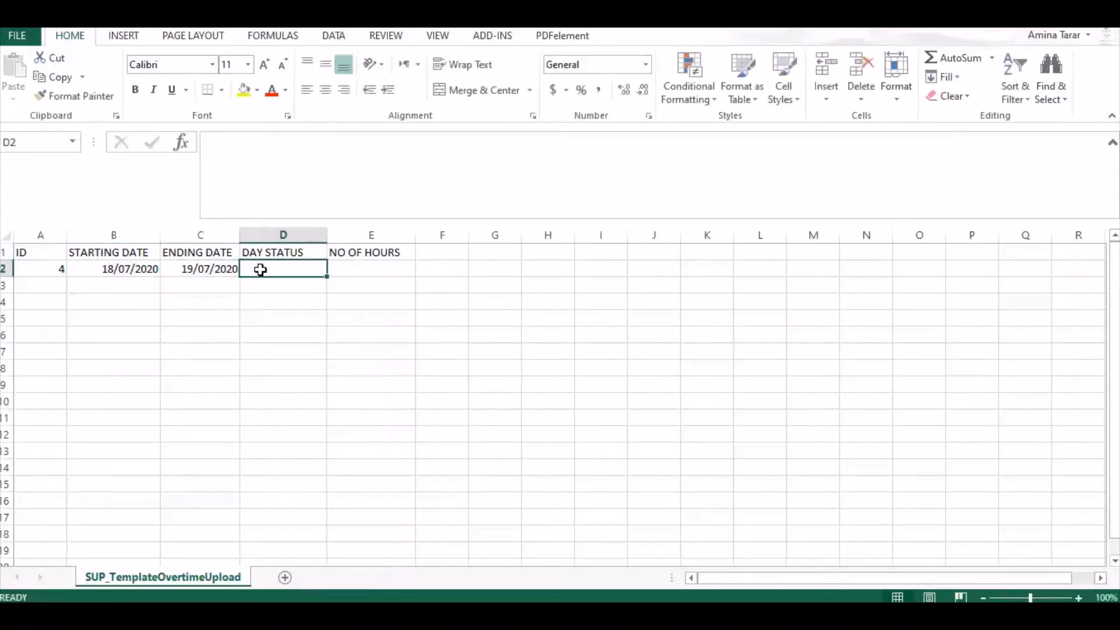
# Switch to WebPayTRAX and look up the available Day Status codes for the overtime row, closing the list without changing the row
pyautogui.click(376, 616)
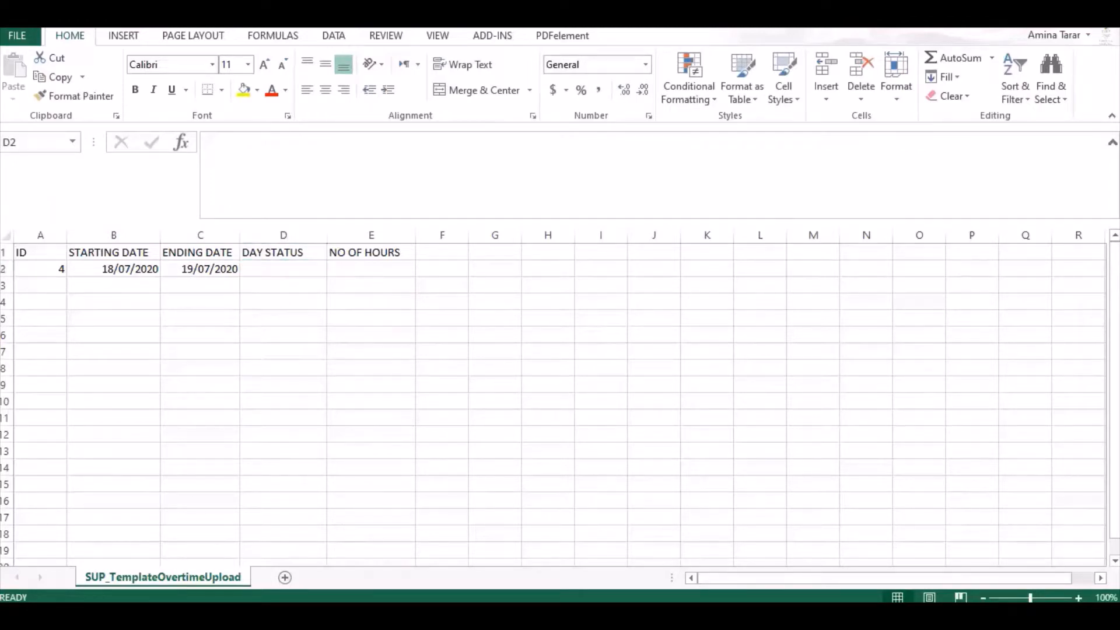
pyautogui.moveTo(286, 447); pyautogui.dragTo(378, 447)
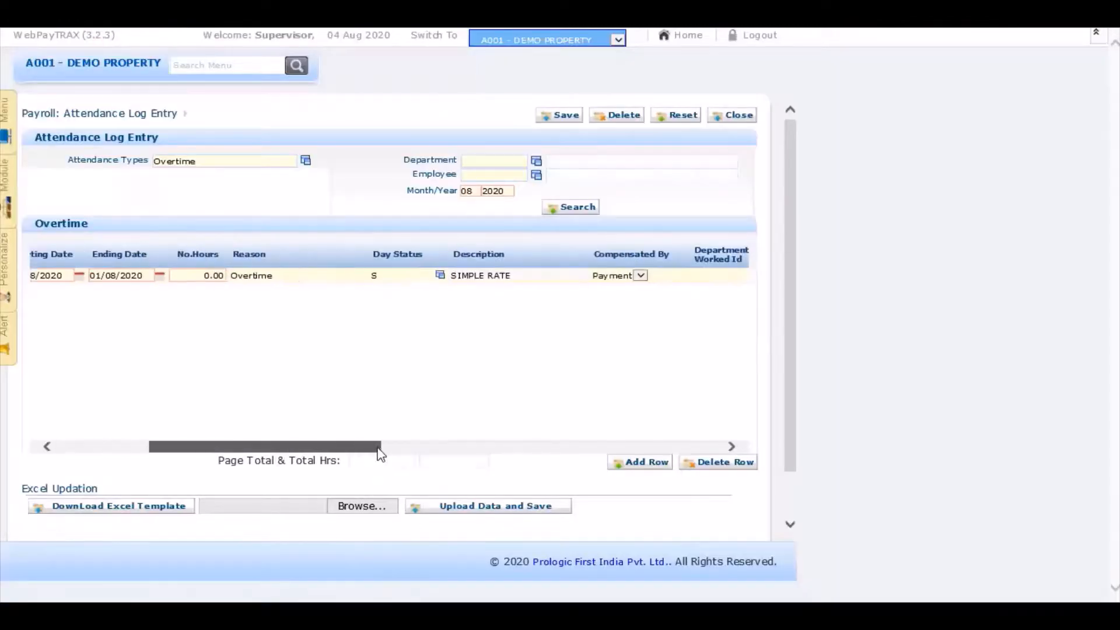
pyautogui.click(440, 275)
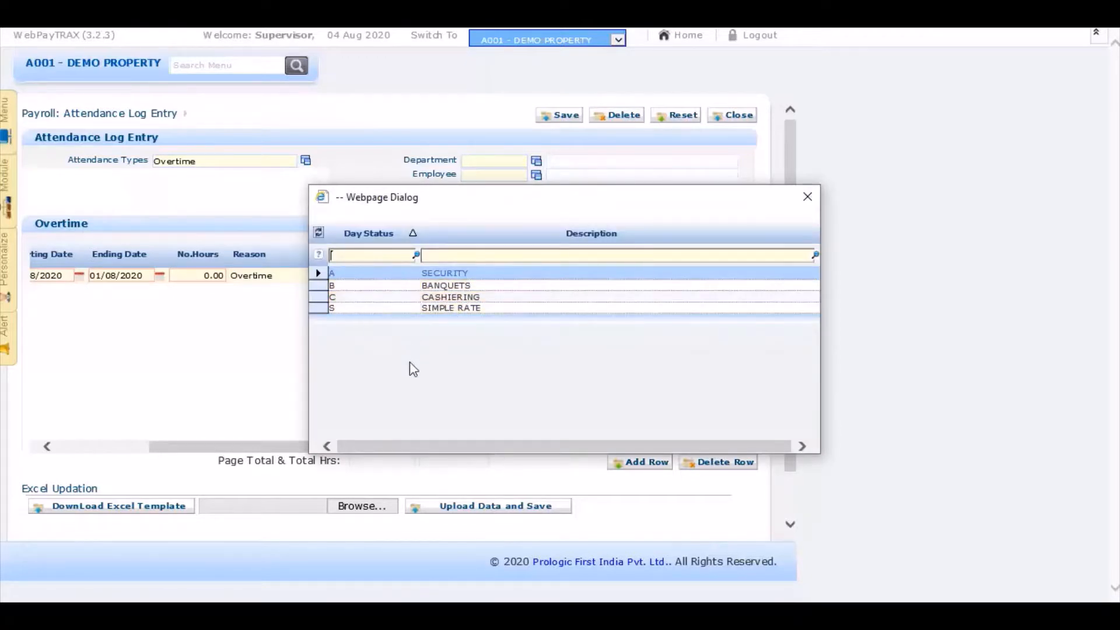
pyautogui.click(439, 309)
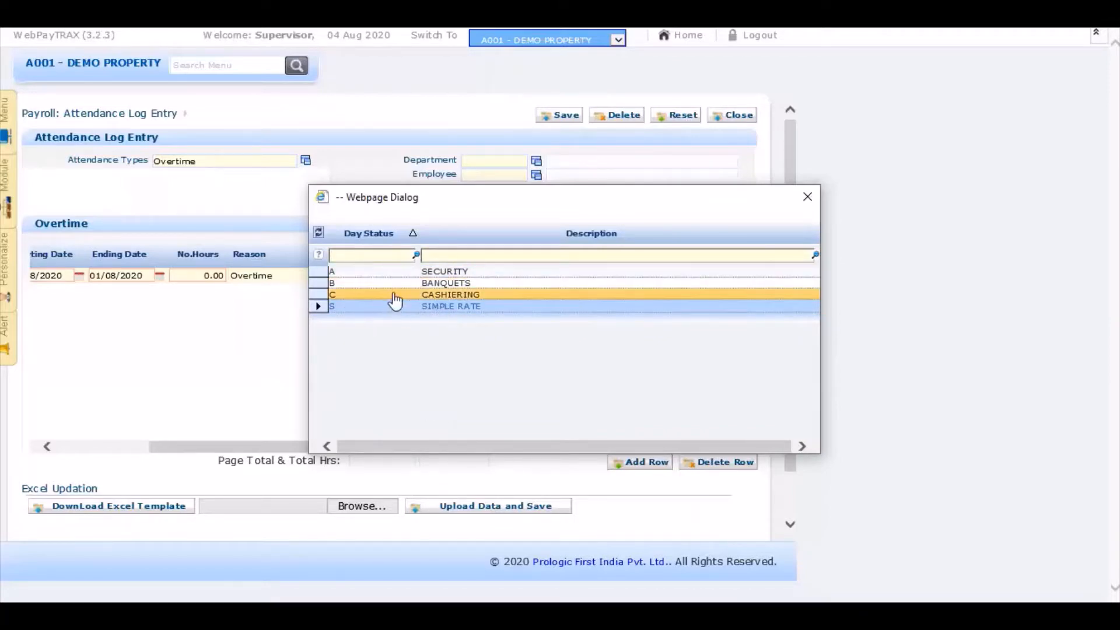
pyautogui.click(806, 192)
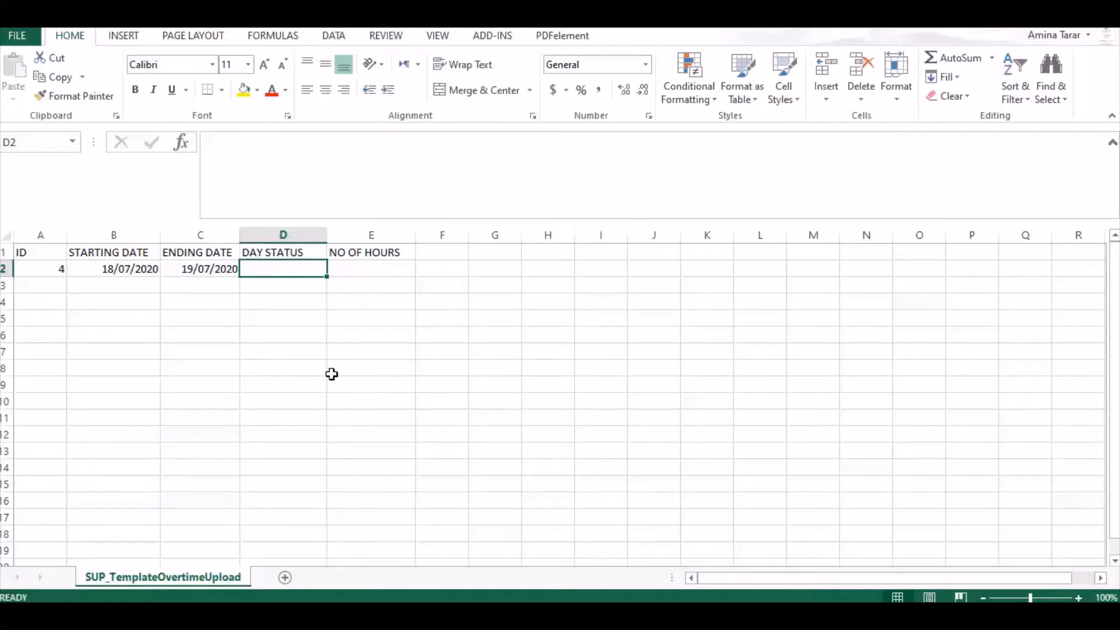
# Back in Excel, enter S as the day status in D2 and 4 as the number of hours in E2
pyautogui.write('S')
pyautogui.click(373, 271)
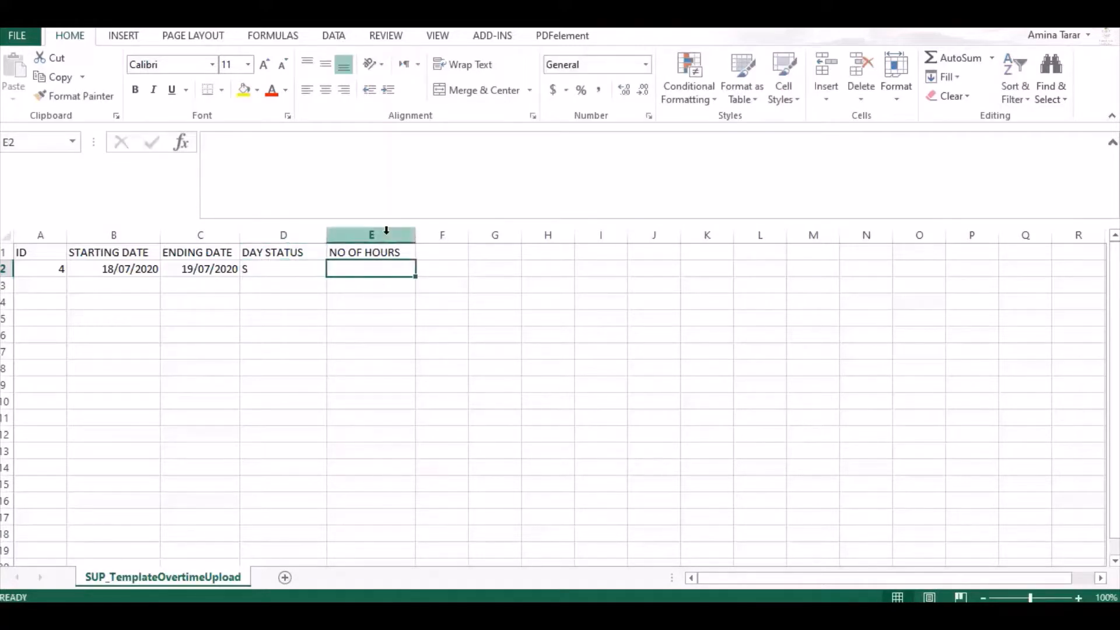
pyautogui.write('4')
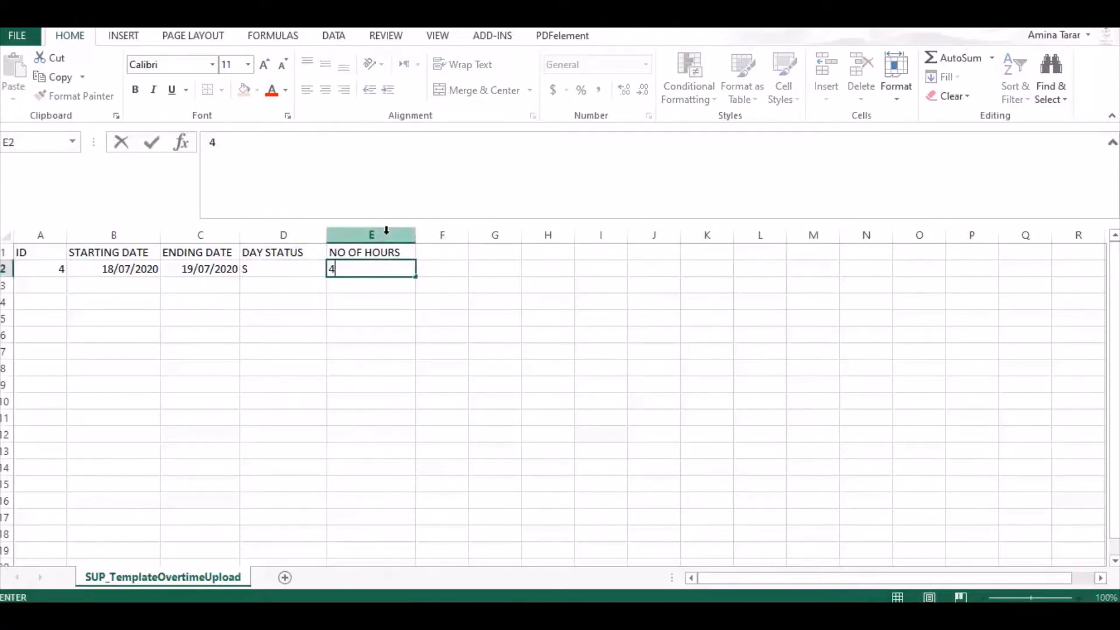
pyautogui.click(234, 386)
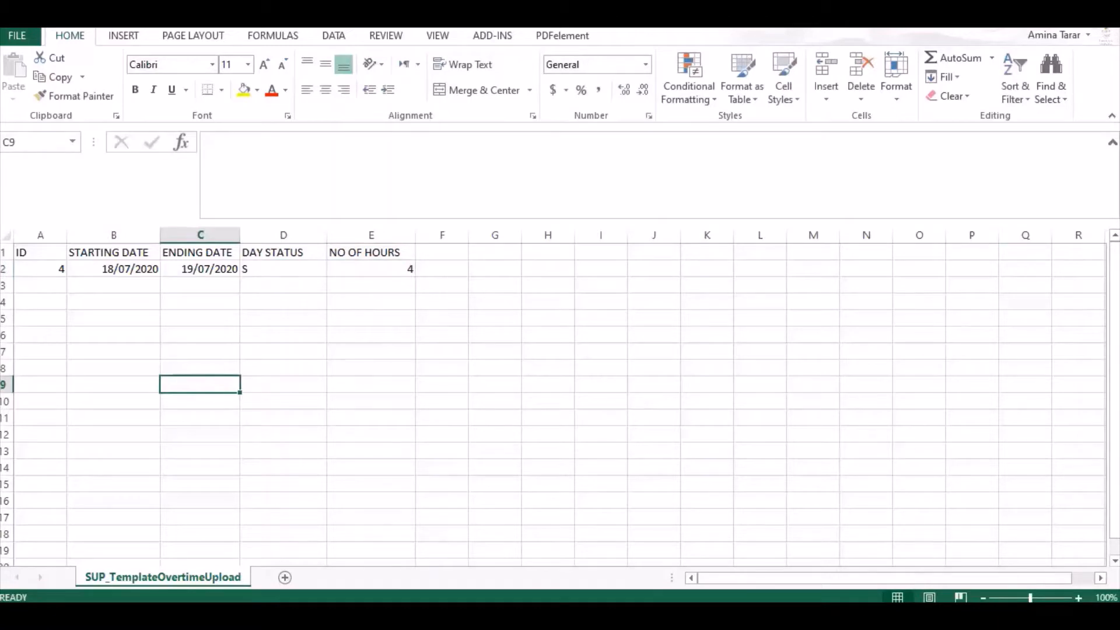
# Save the template as SUP_TemplateOvertimeUpload.csv in the Desktop Attendance Upload folder, keeping the CSV format, and close the workbook without saving again
pyautogui.click(17, 35)
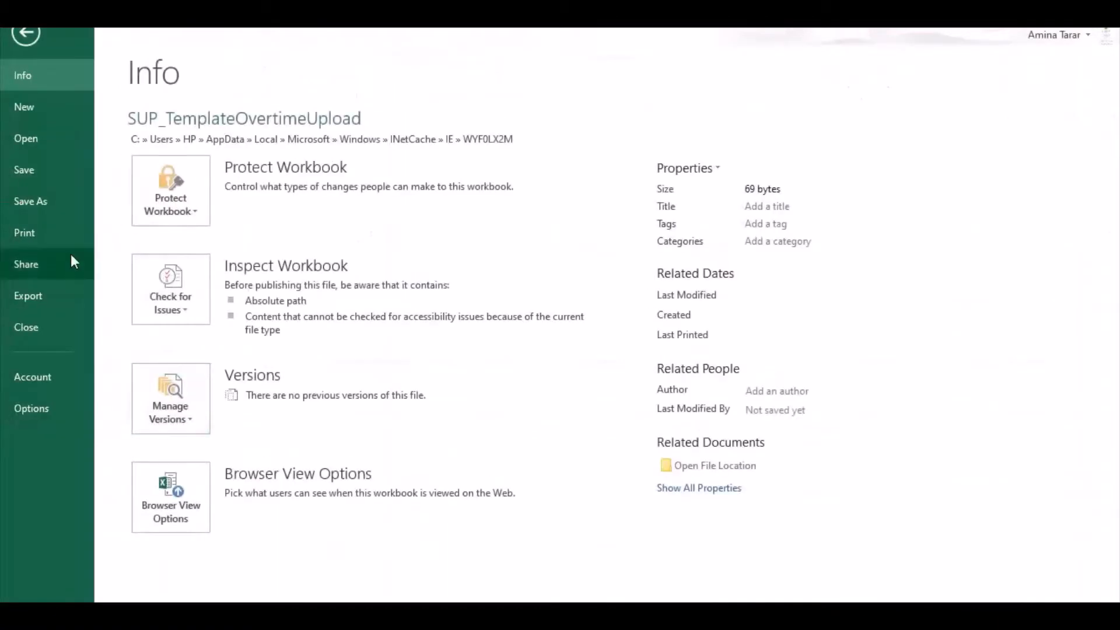
pyautogui.click(35, 205)
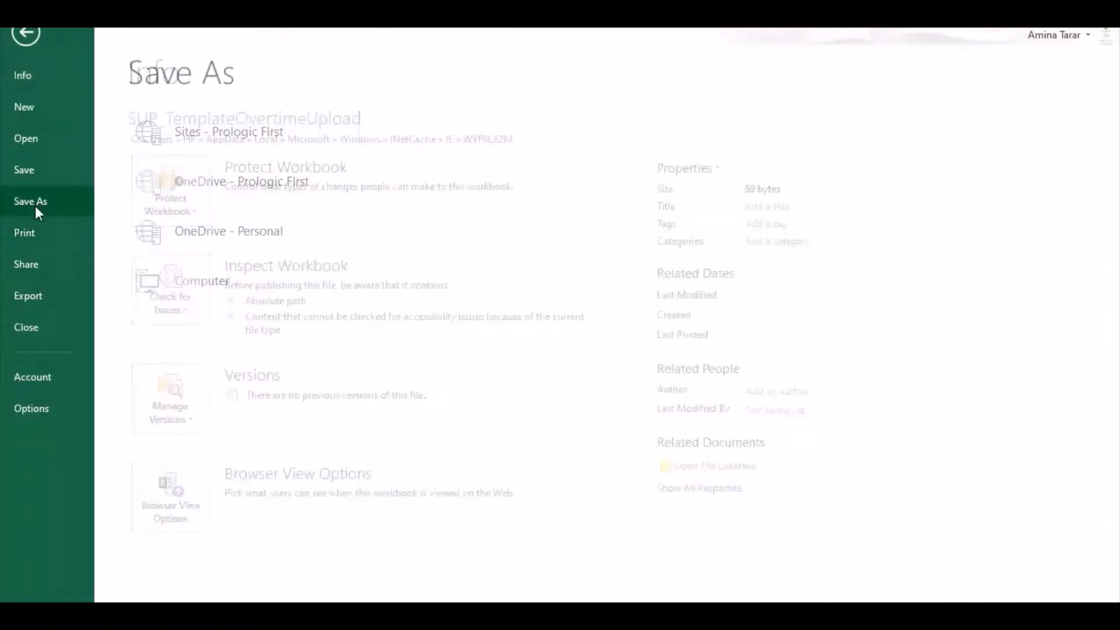
pyautogui.click(222, 296)
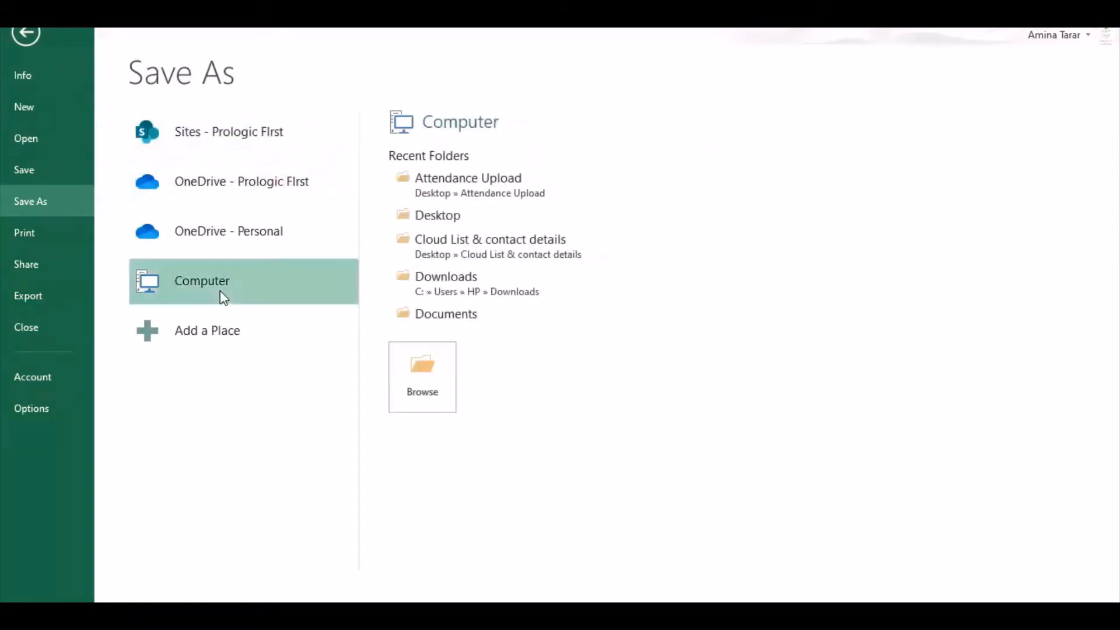
pyautogui.click(470, 194)
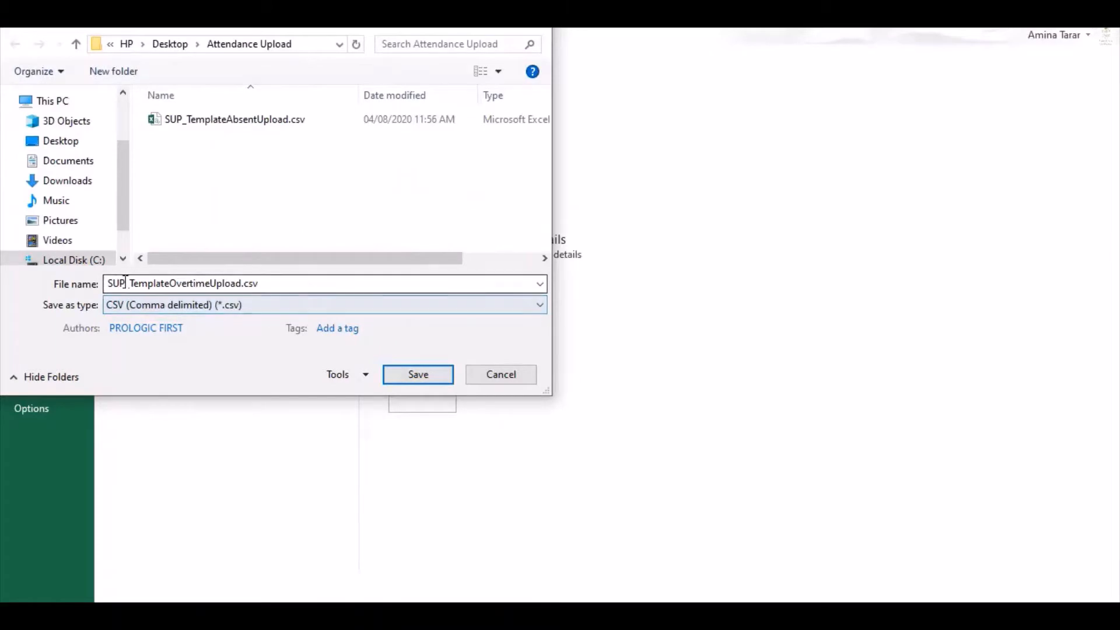
pyautogui.click(418, 374)
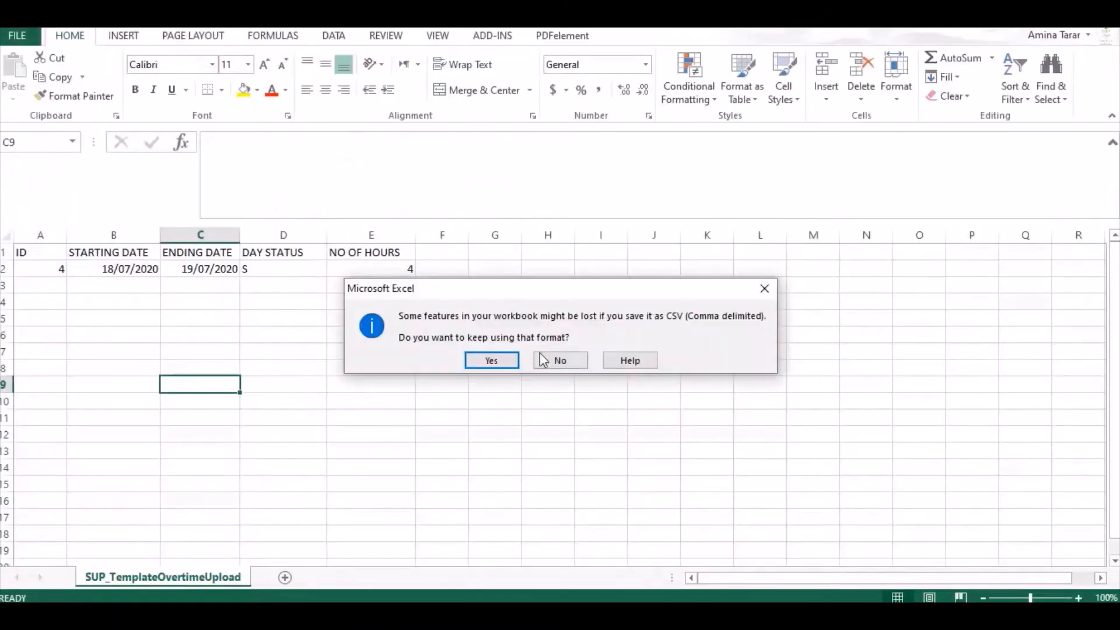
pyautogui.click(505, 364)
pyautogui.click(1105, 14)
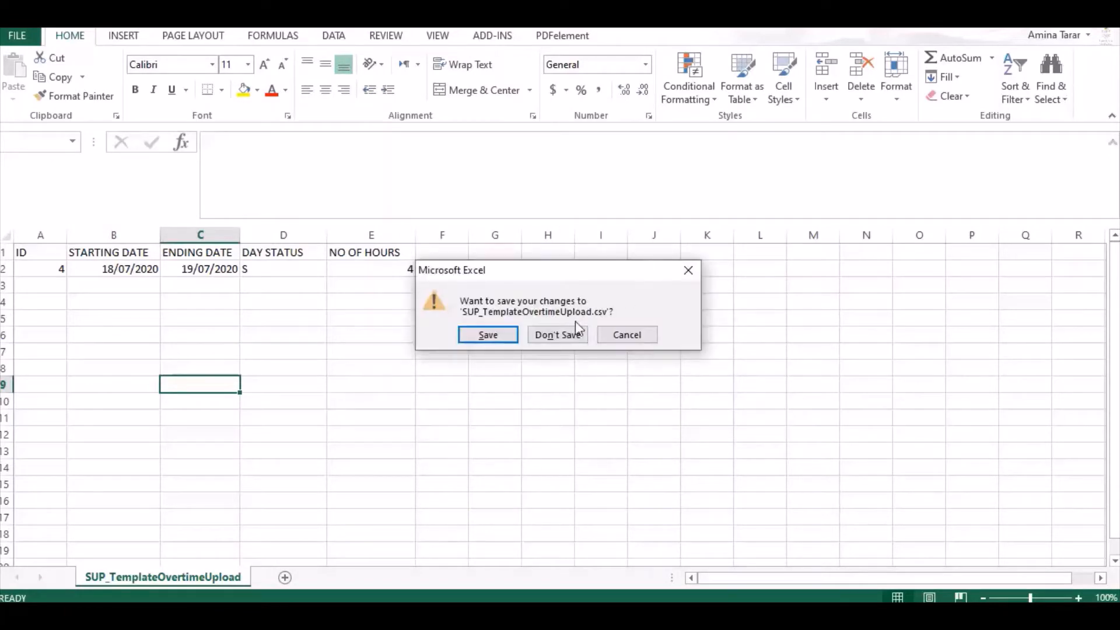
pyautogui.click(565, 334)
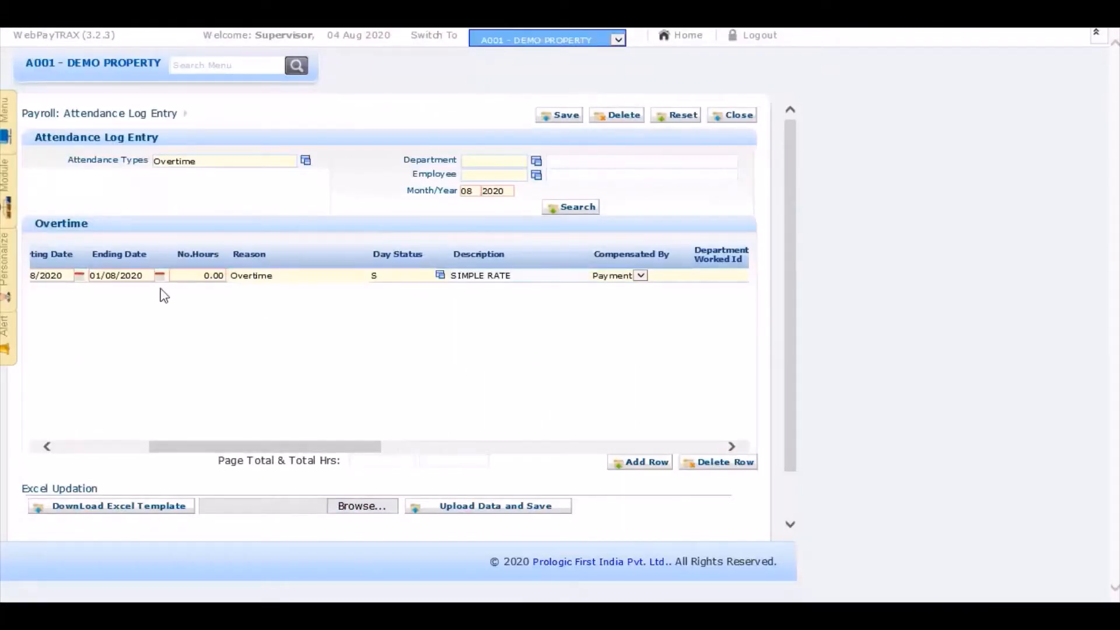
# Upload and save SUP_TemplateOvertimeUpload.csv from the Attendance Upload folder in Attendance Log Entry, and review the uploaded overtime row's columns
pyautogui.click(370, 507)
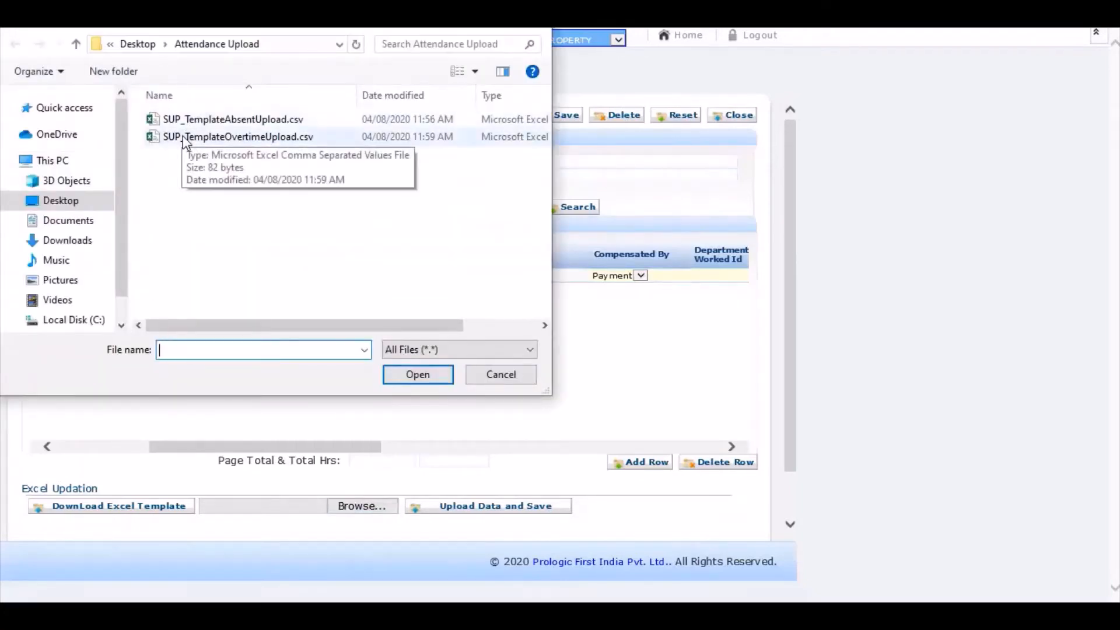
pyautogui.doubleClick(204, 137)
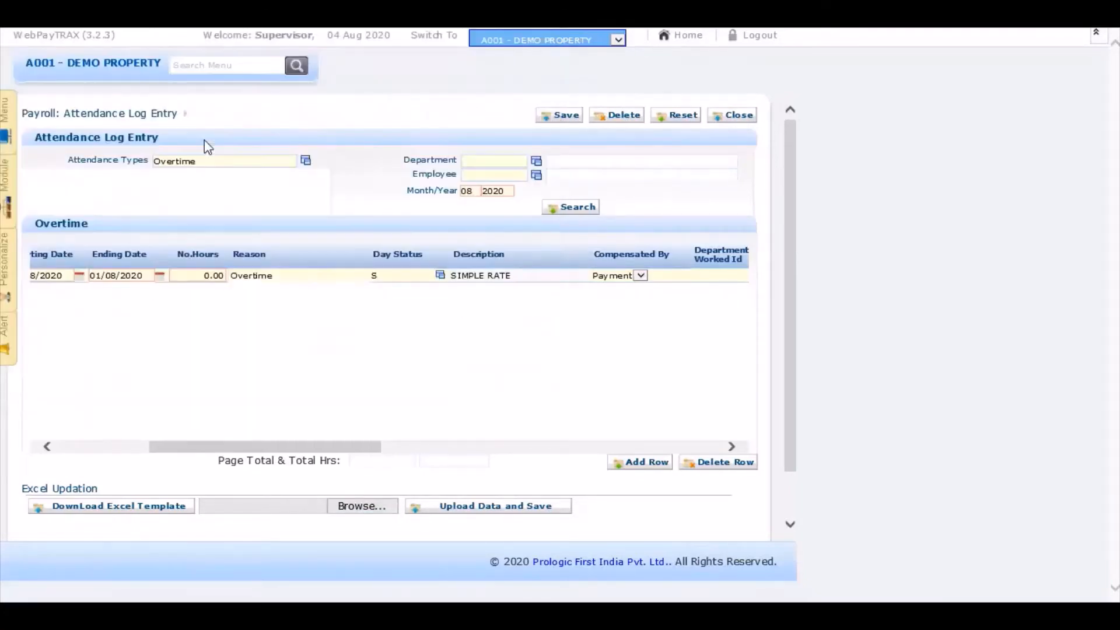
pyautogui.click(478, 506)
pyautogui.click(721, 413)
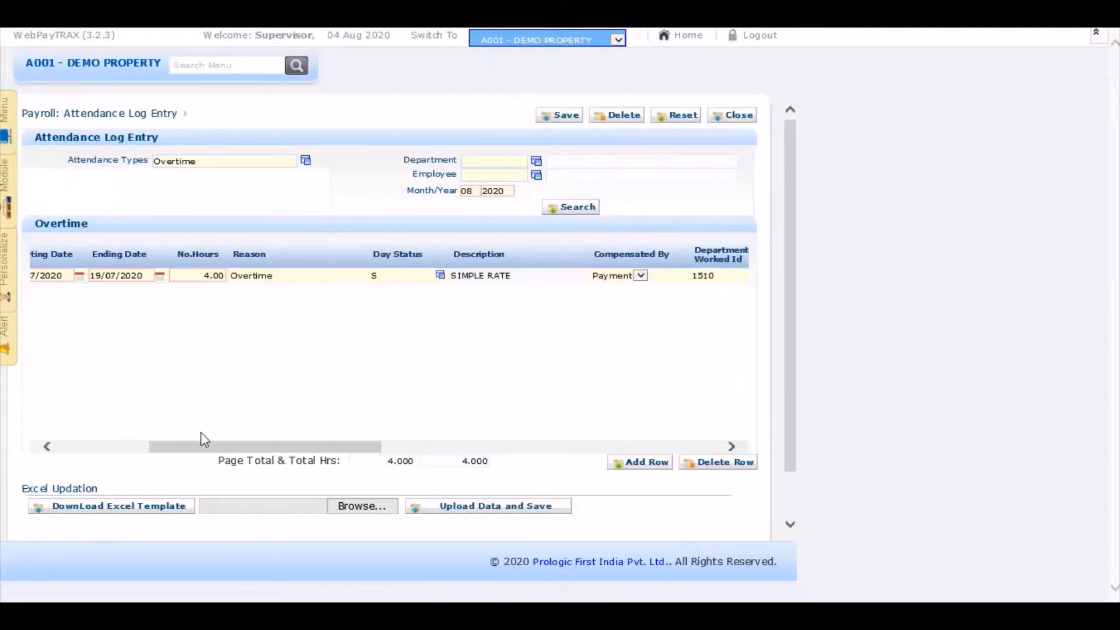
pyautogui.moveTo(212, 450); pyautogui.dragTo(125, 450)
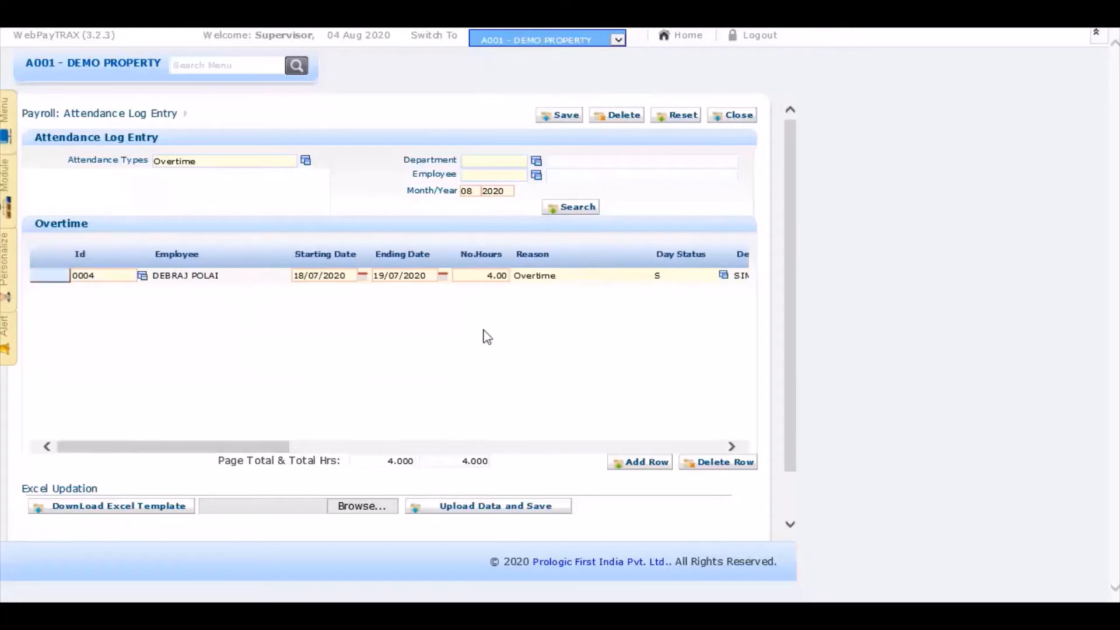
pyautogui.click(494, 275)
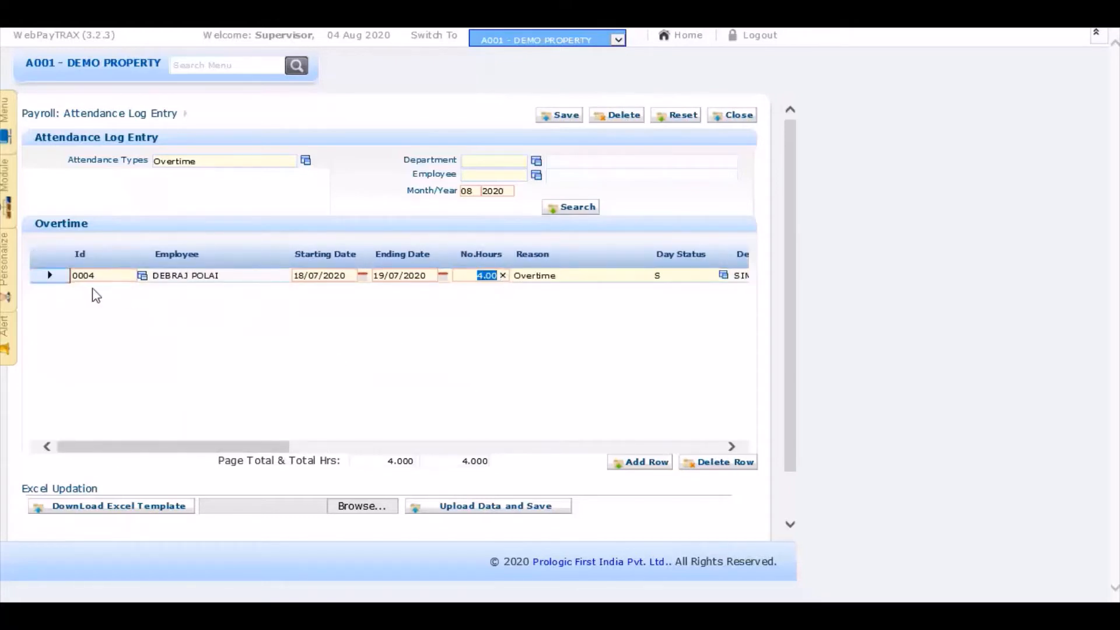
pyautogui.moveTo(274, 451); pyautogui.dragTo(314, 450)
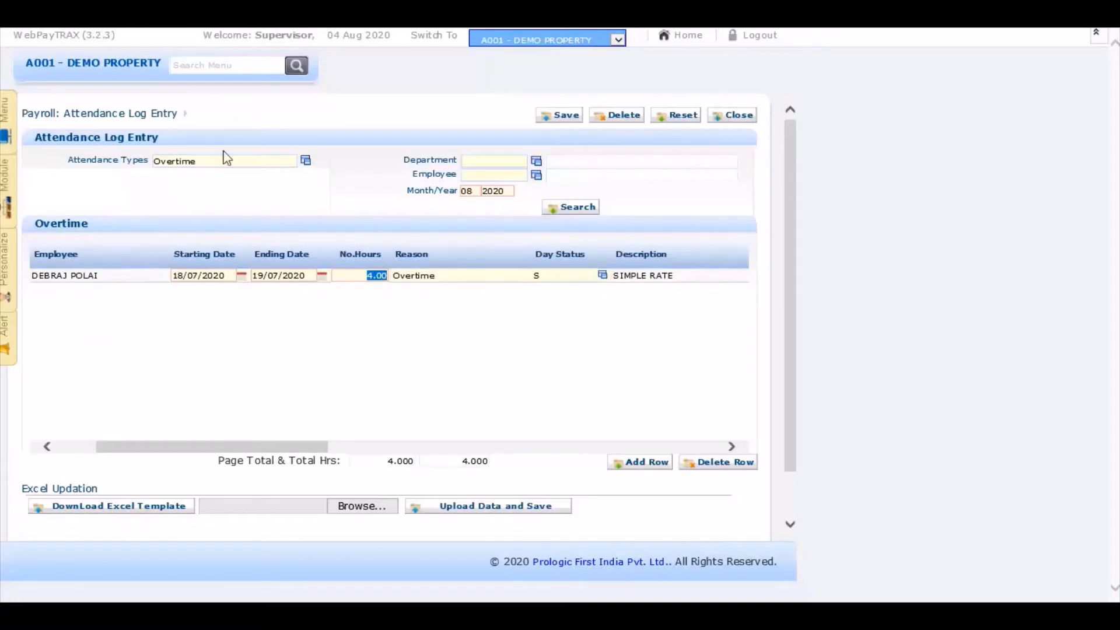
# Clear the attendance type and review both pages of the available attendance types, closing the list without choosing one
pyautogui.click(268, 159)
pyautogui.click(289, 162)
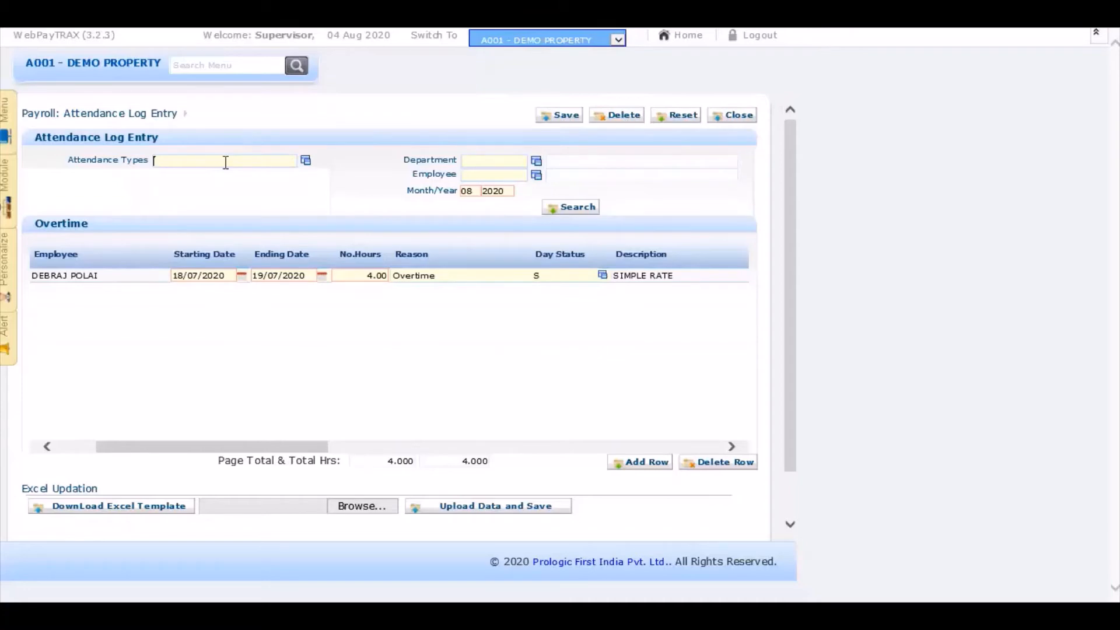
pyautogui.click(304, 162)
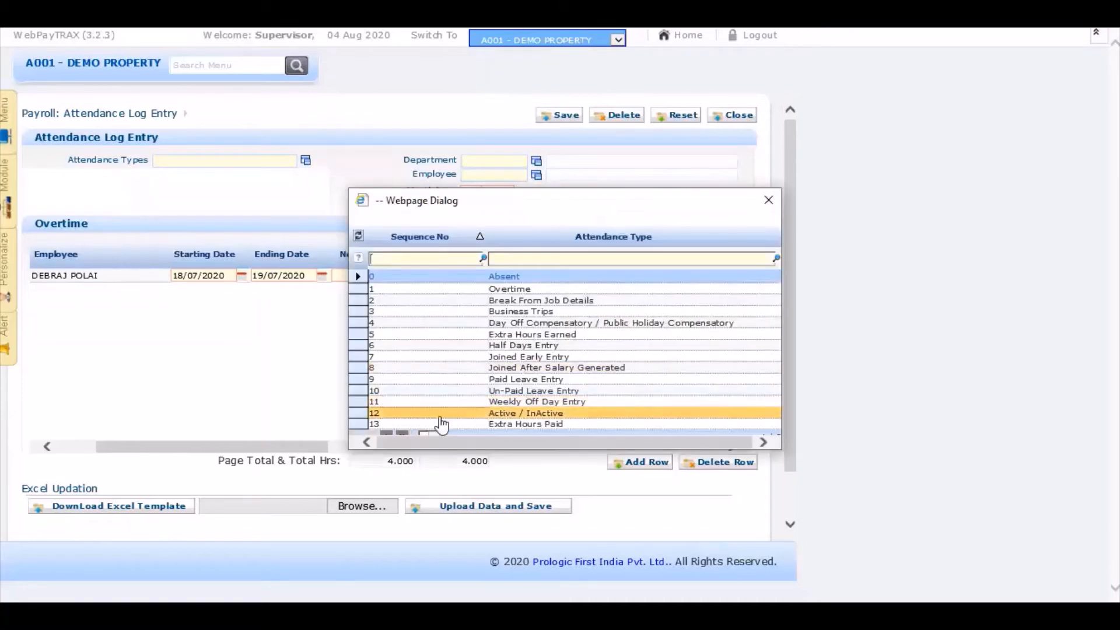
pyautogui.click(401, 435)
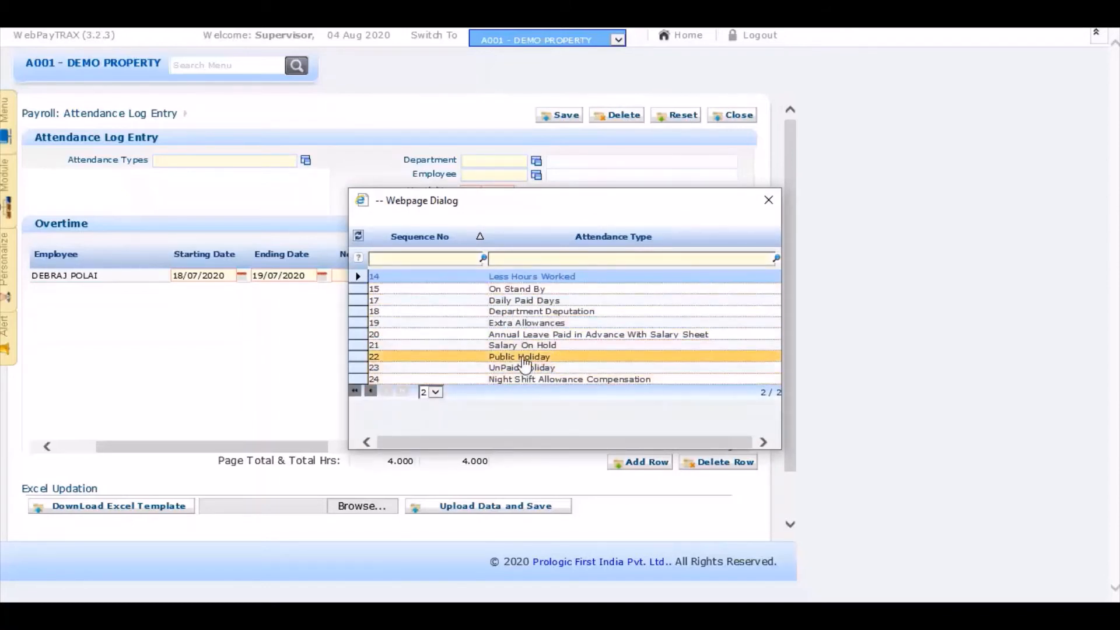
pyautogui.click(768, 200)
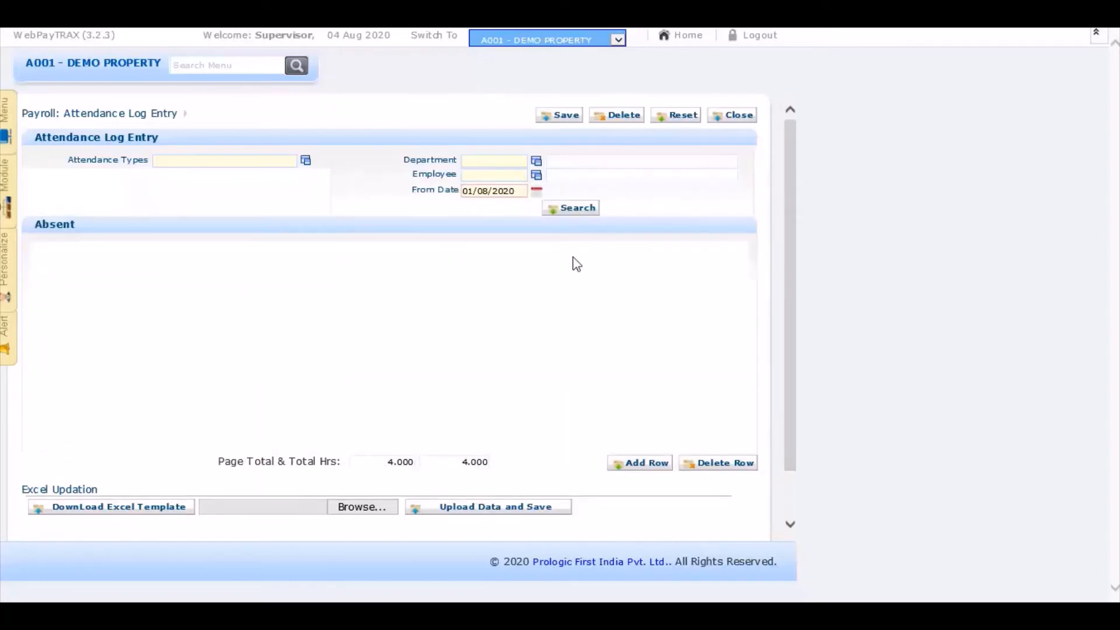